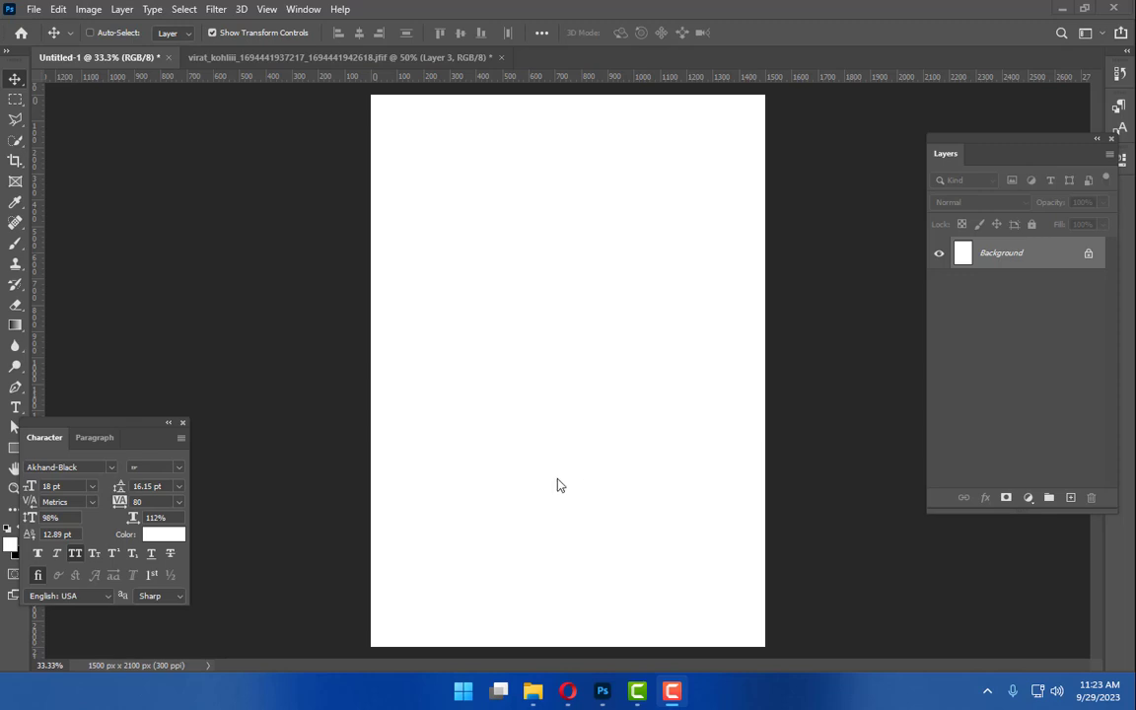
Step: Place K.png from the Sports post folder onto the blank canvas, scaled to about 50% and shifted toward the right side
left_click(533, 690)
left_click_drag(449, 204, 659, 239)
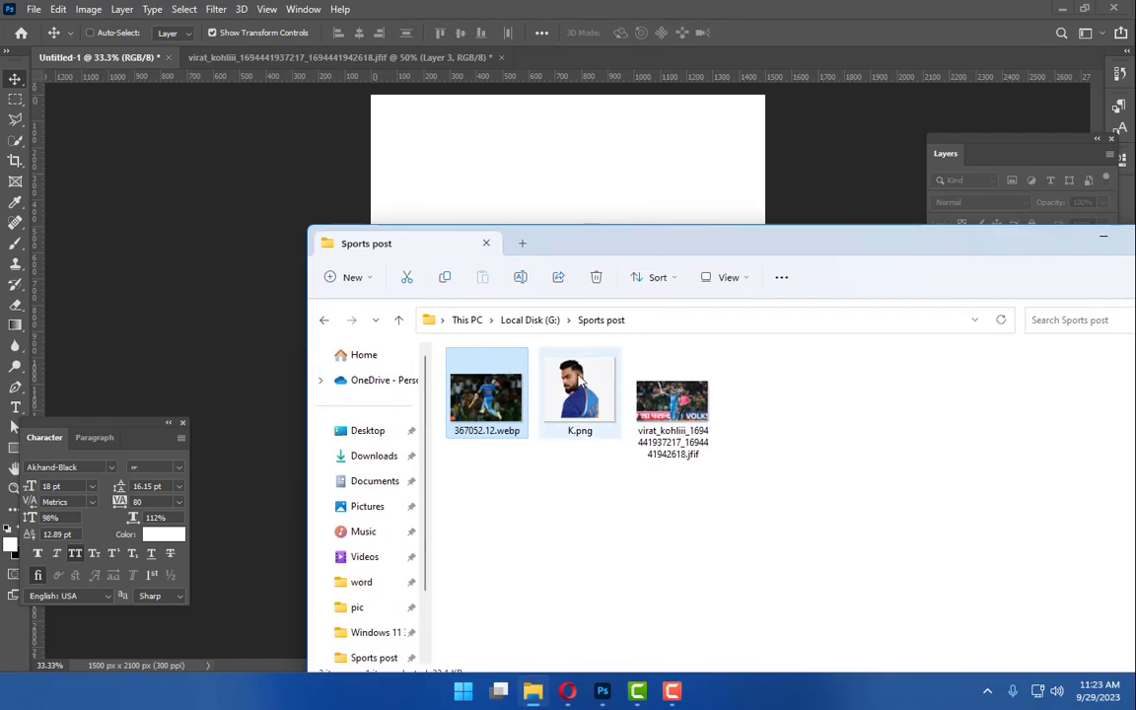
left_click_drag(580, 394, 591, 221)
left_click_drag(567, 311, 620, 285)
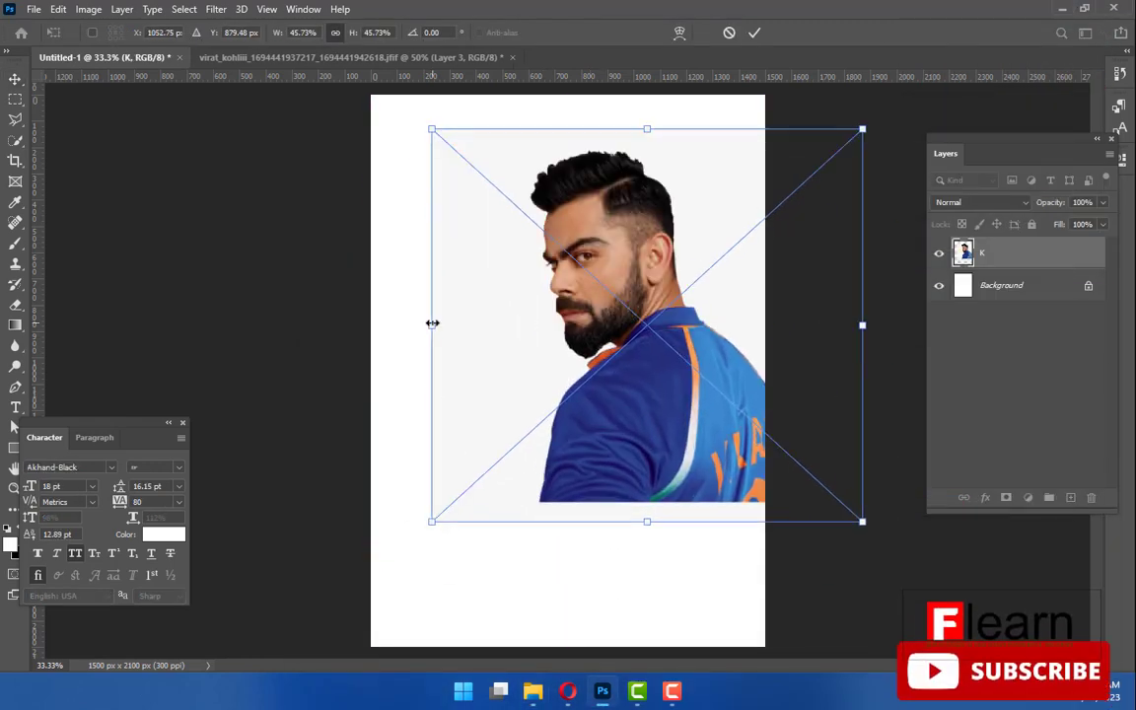
left_click_drag(432, 323, 394, 307)
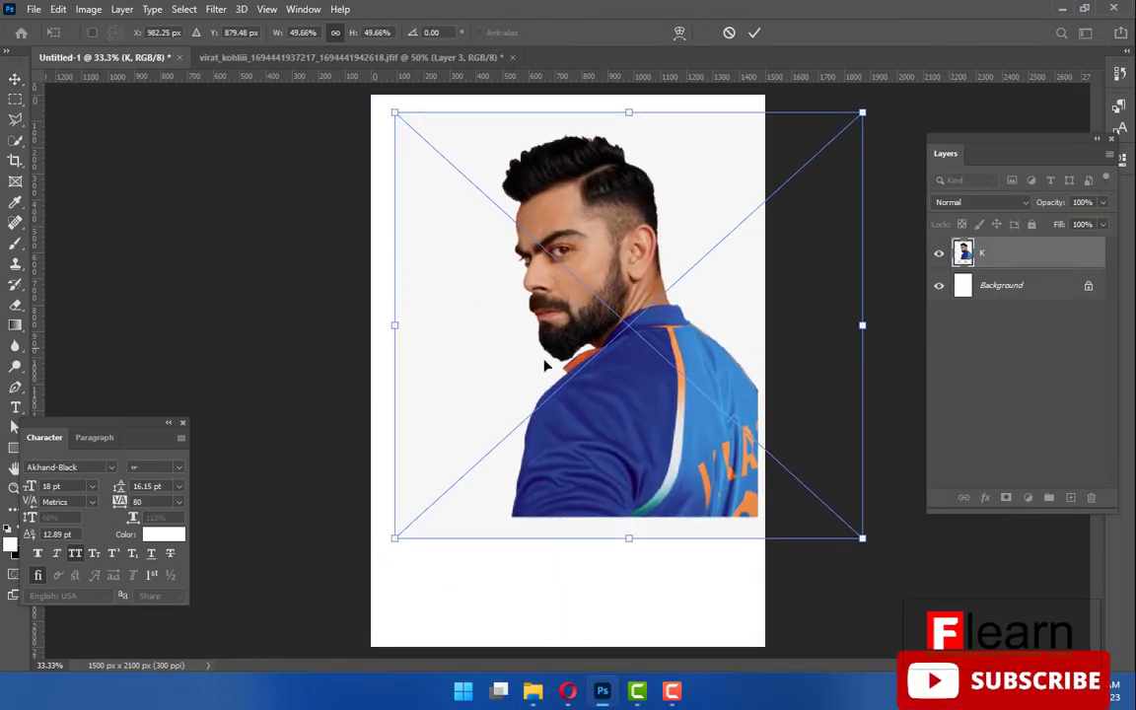
left_click_drag(560, 363, 569, 363)
key("Return")
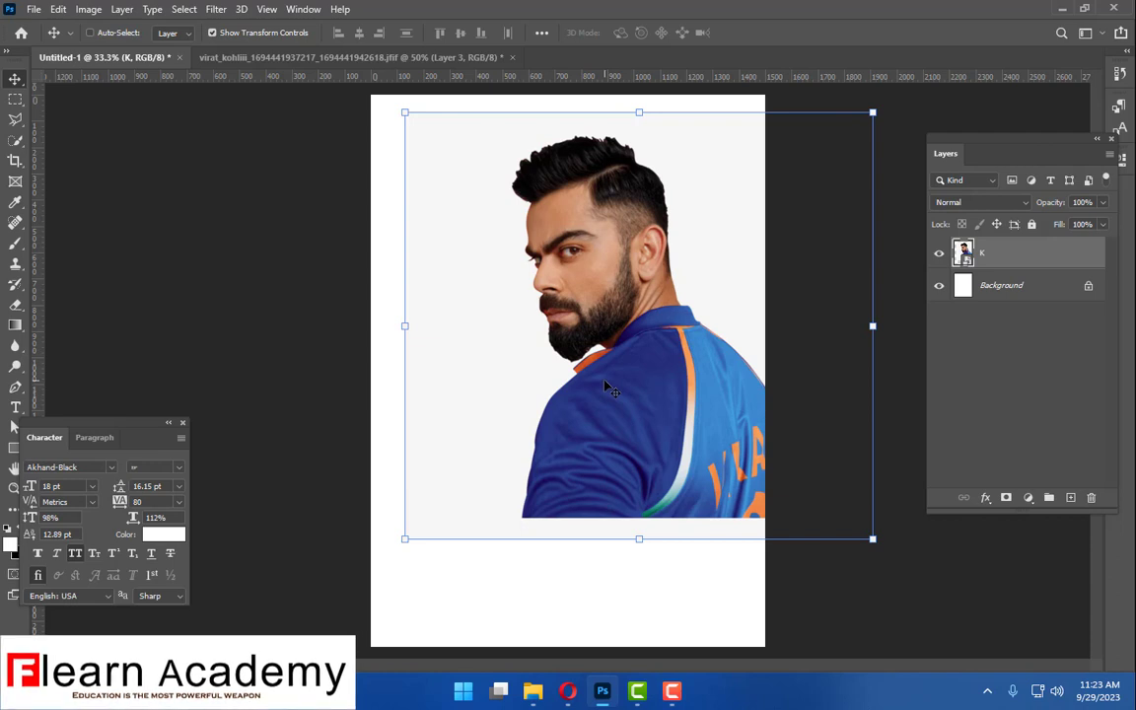
Step: Add a Black & White adjustment layer above the portrait with Reds at 8 and Yellows at 135
left_click(1027, 497)
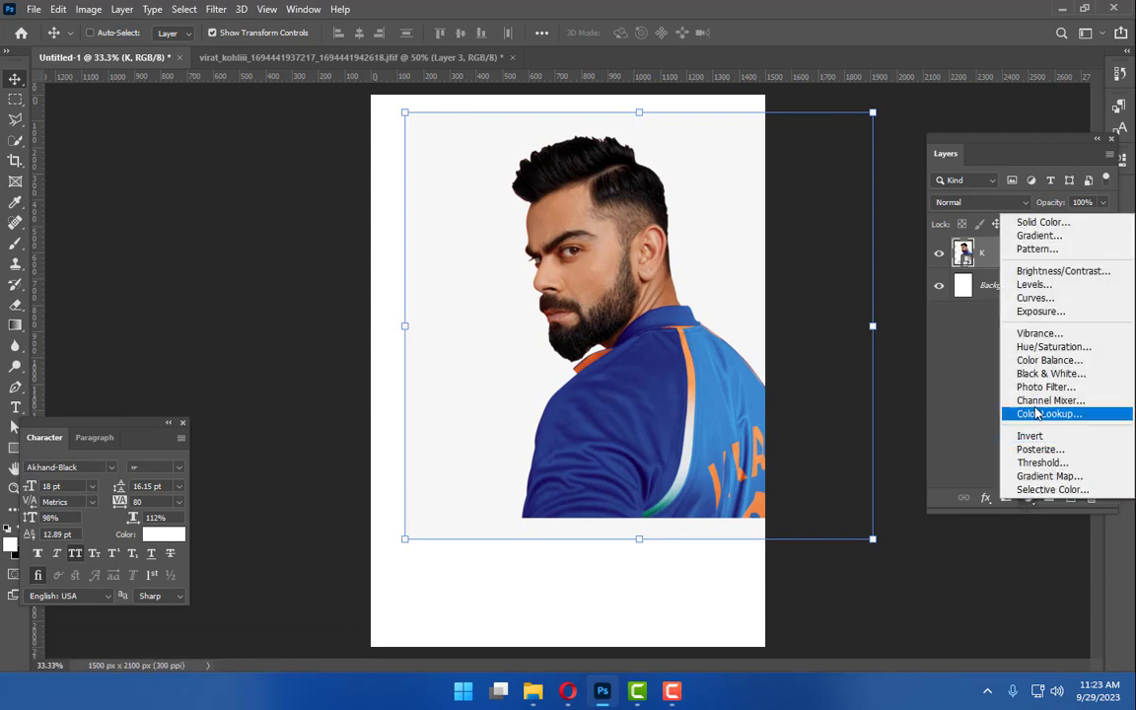
left_click(1033, 377)
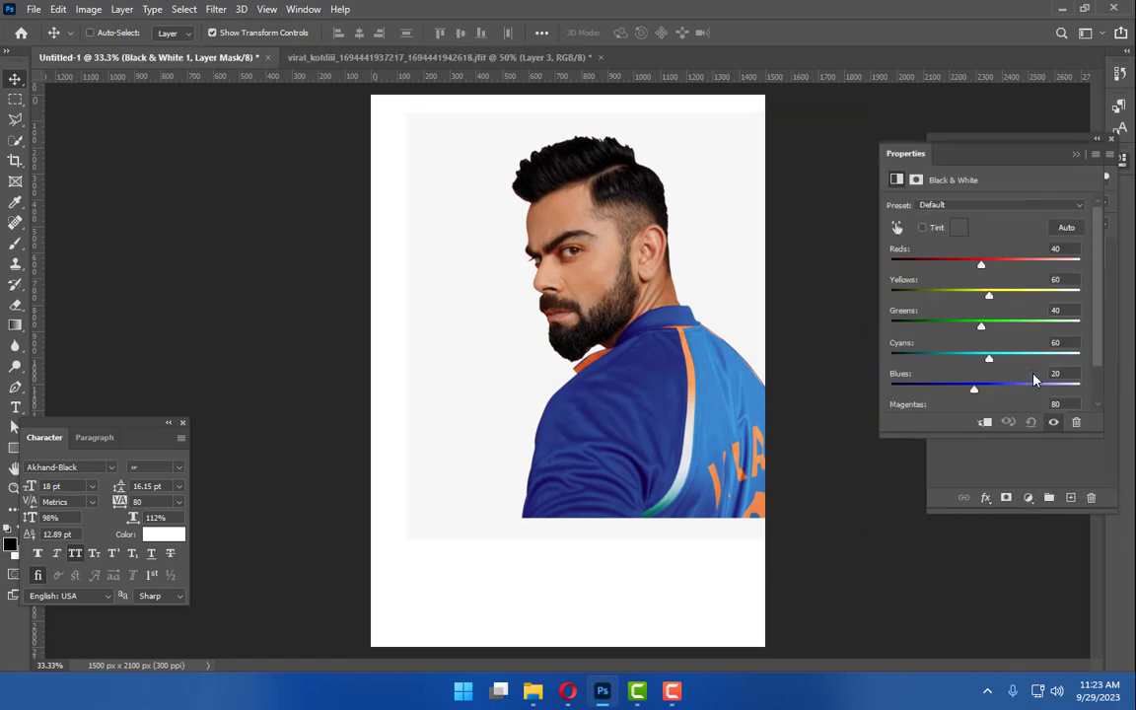
left_click_drag(981, 266, 1019, 302)
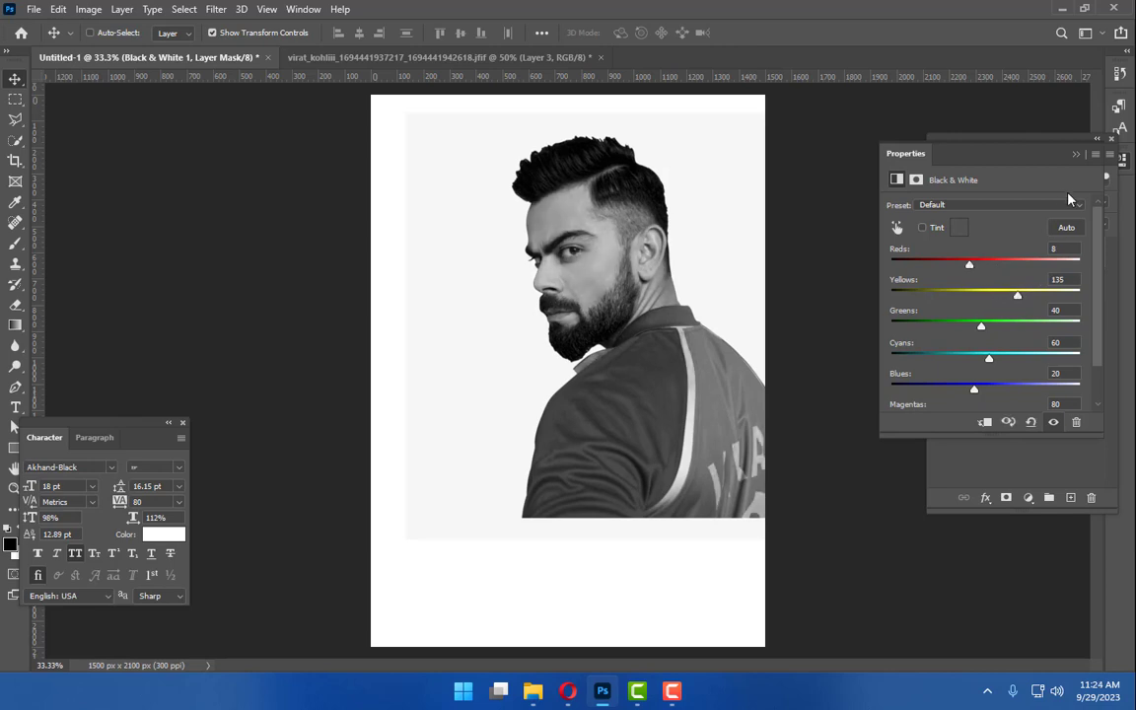
left_click(1050, 141)
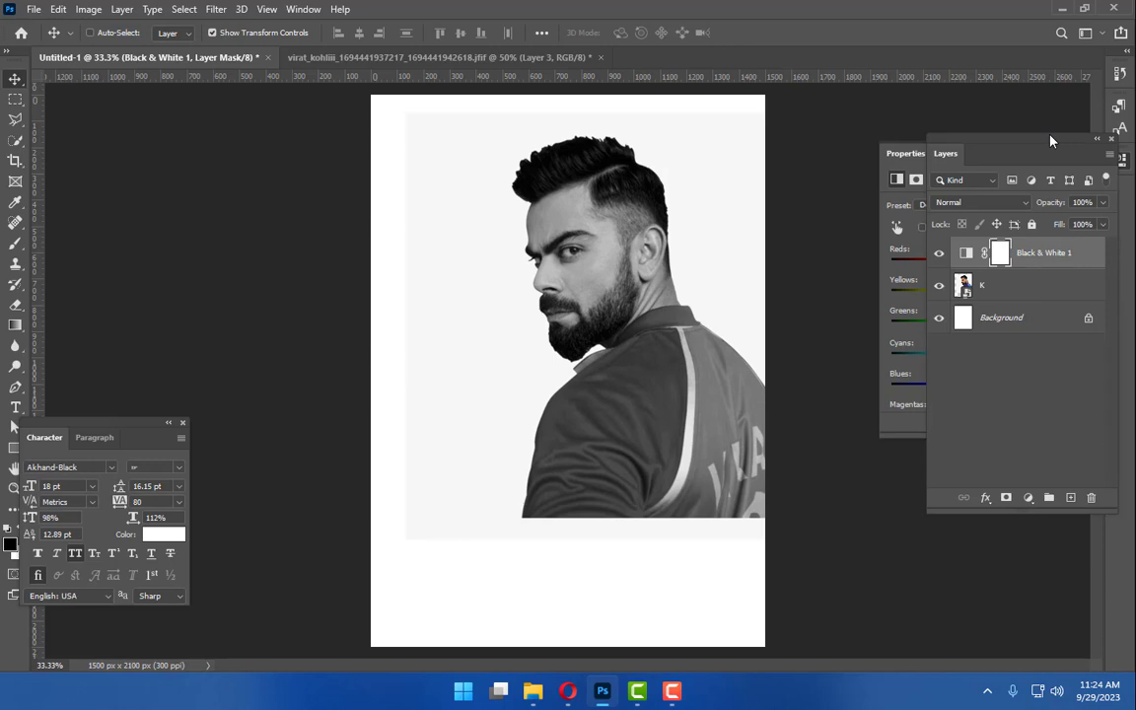
left_click(915, 154)
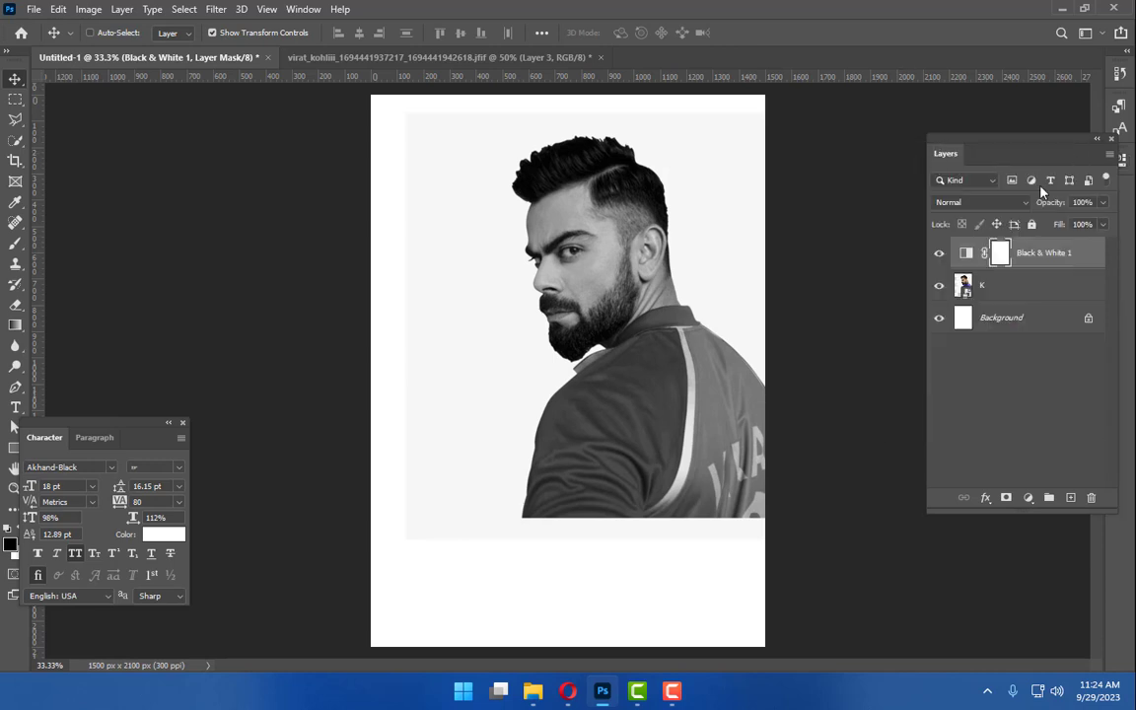
left_click_drag(1023, 146, 919, 141)
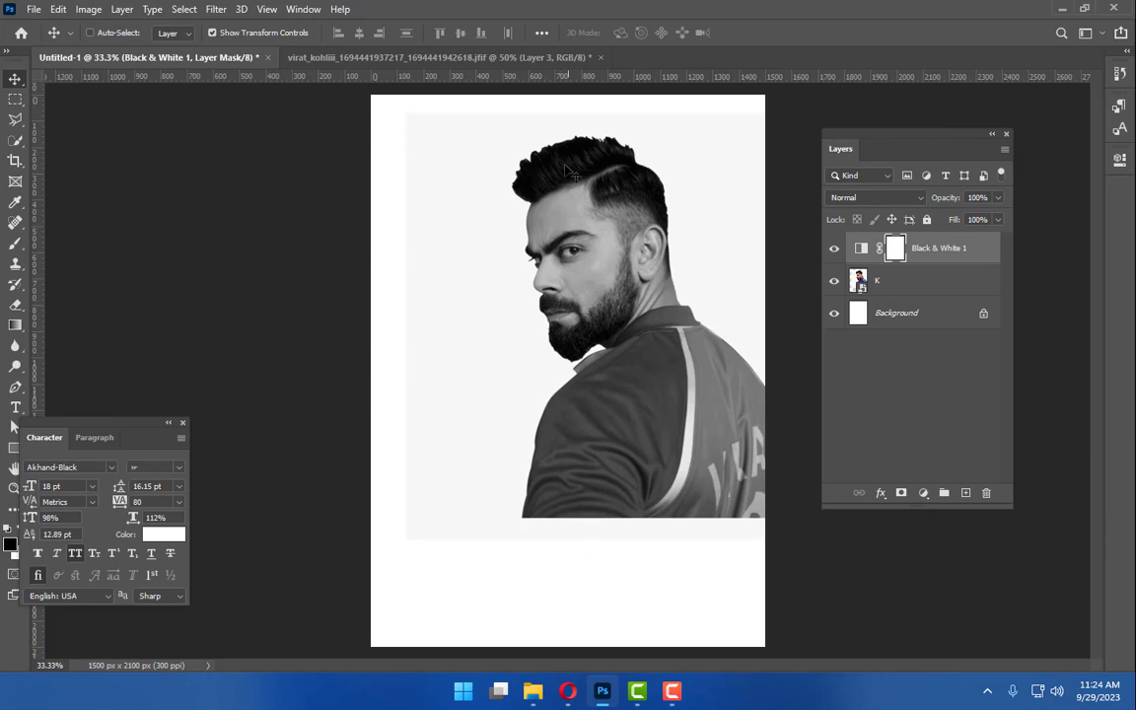
Step: Copy the cutout of the batsman with outstretched arms from the other open document into Untitled-1, over the portrait's shoulder
left_click(502, 57)
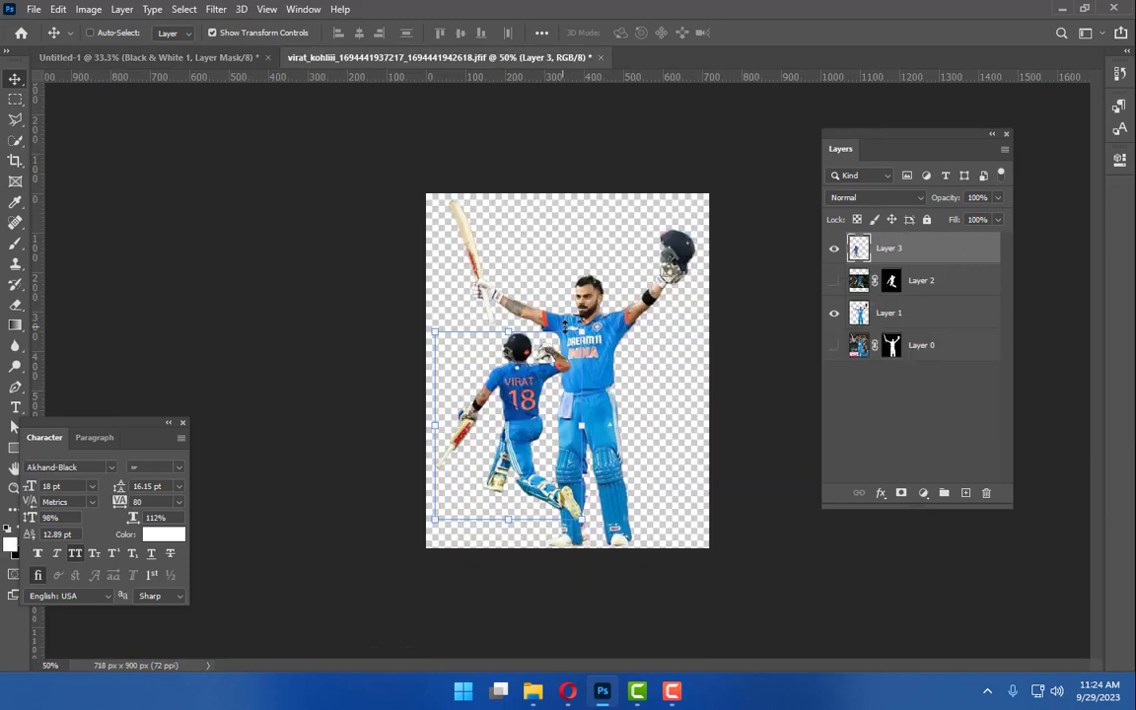
right_click(602, 327)
left_click(623, 332)
left_click_drag(581, 293, 646, 424)
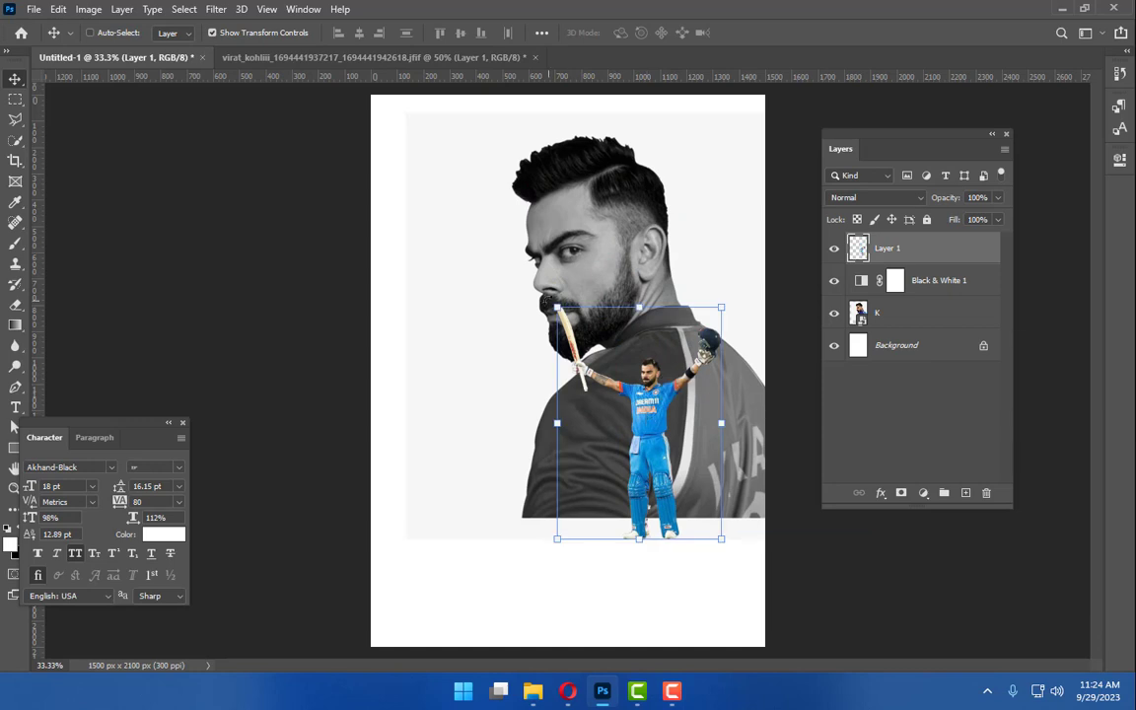
Step: Convert the batsman layer to a smart object, enlarge it and position it in front of the portrait's chest
key("ctrl+t")
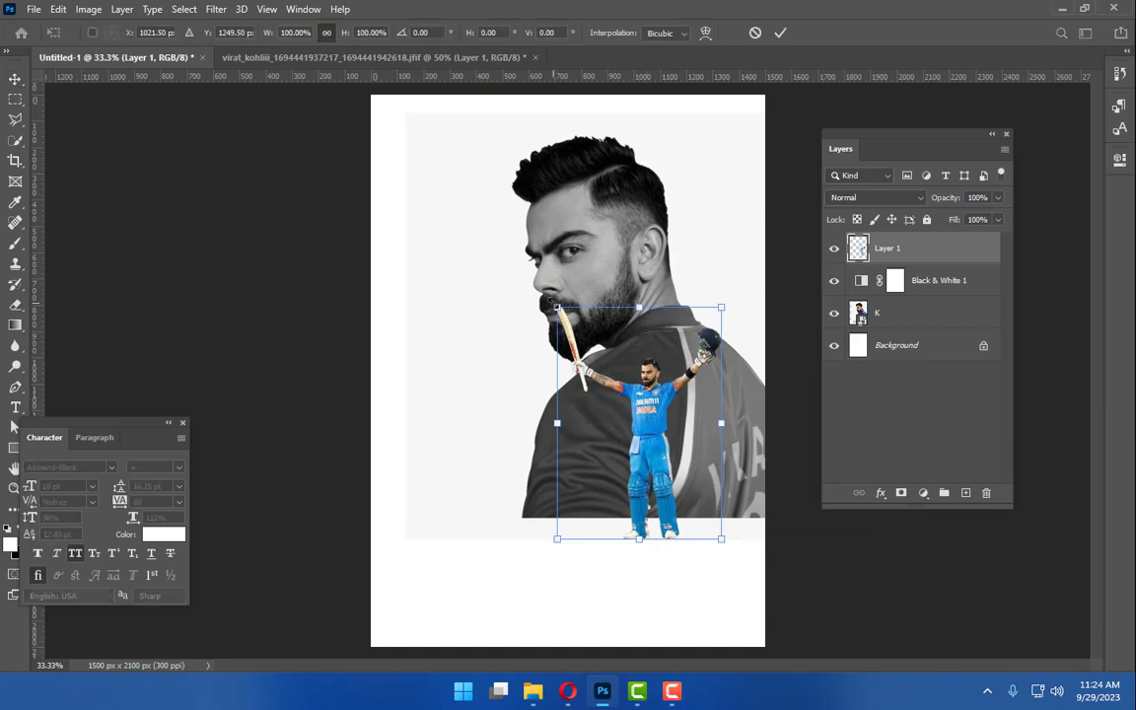
key("Return")
right_click(907, 252)
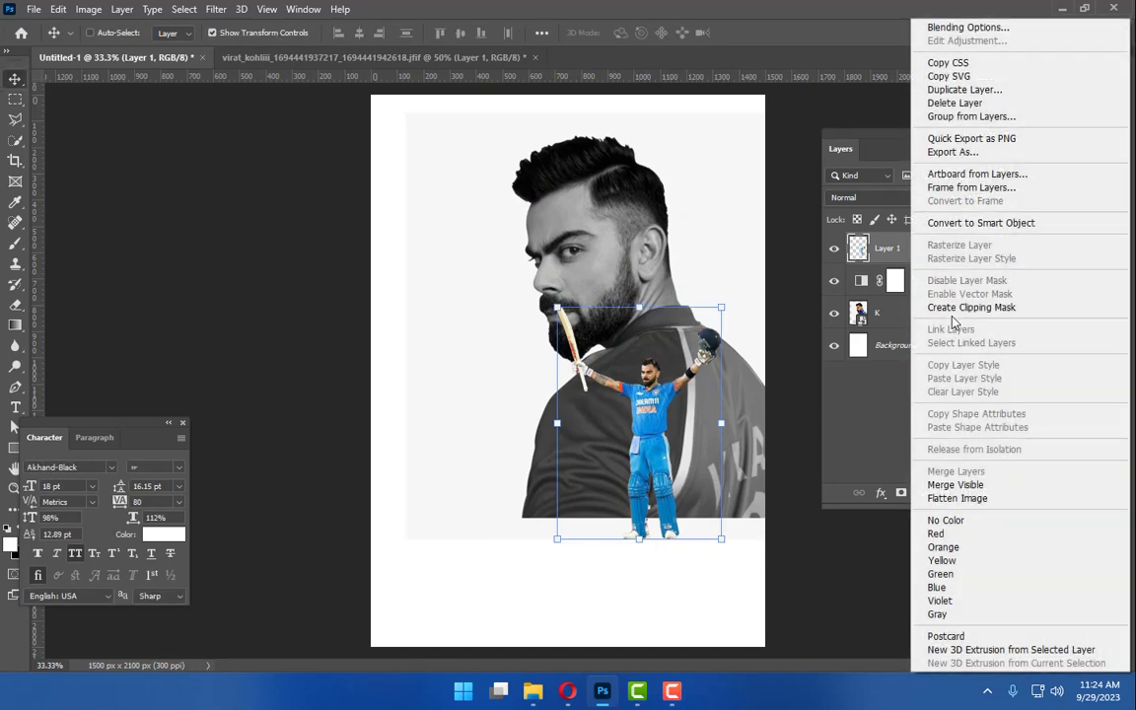
left_click(957, 225)
key("ctrl+t")
left_click_drag(557, 308, 508, 254)
key("Return")
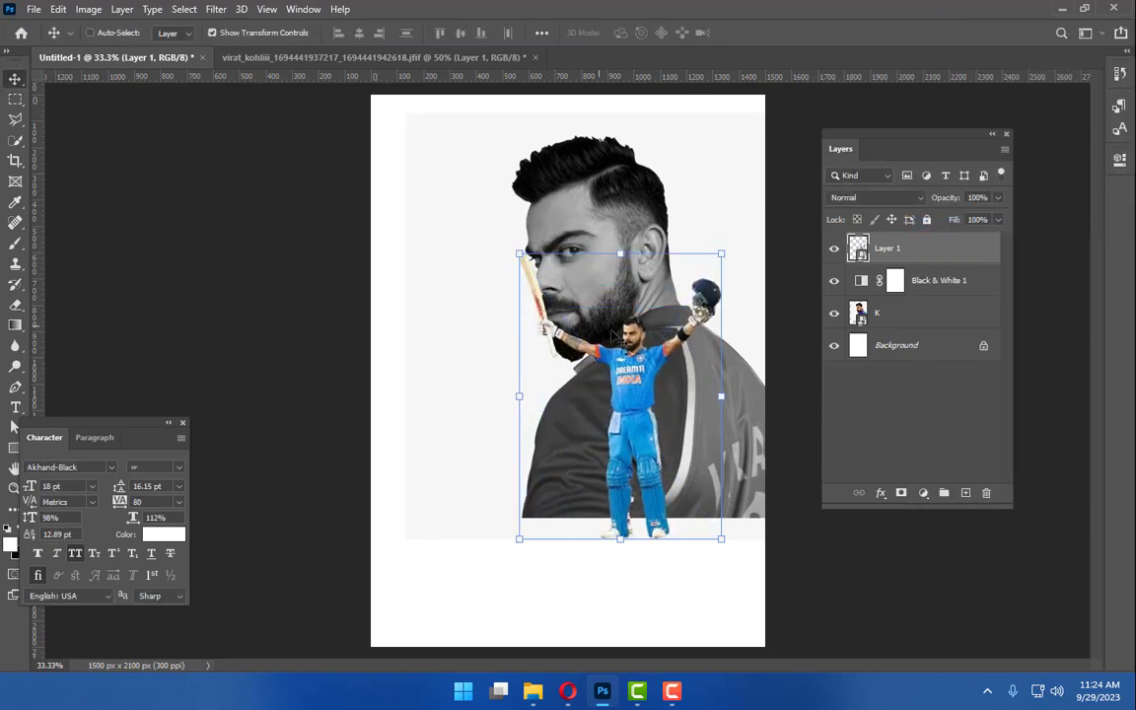
left_click_drag(634, 355, 631, 355)
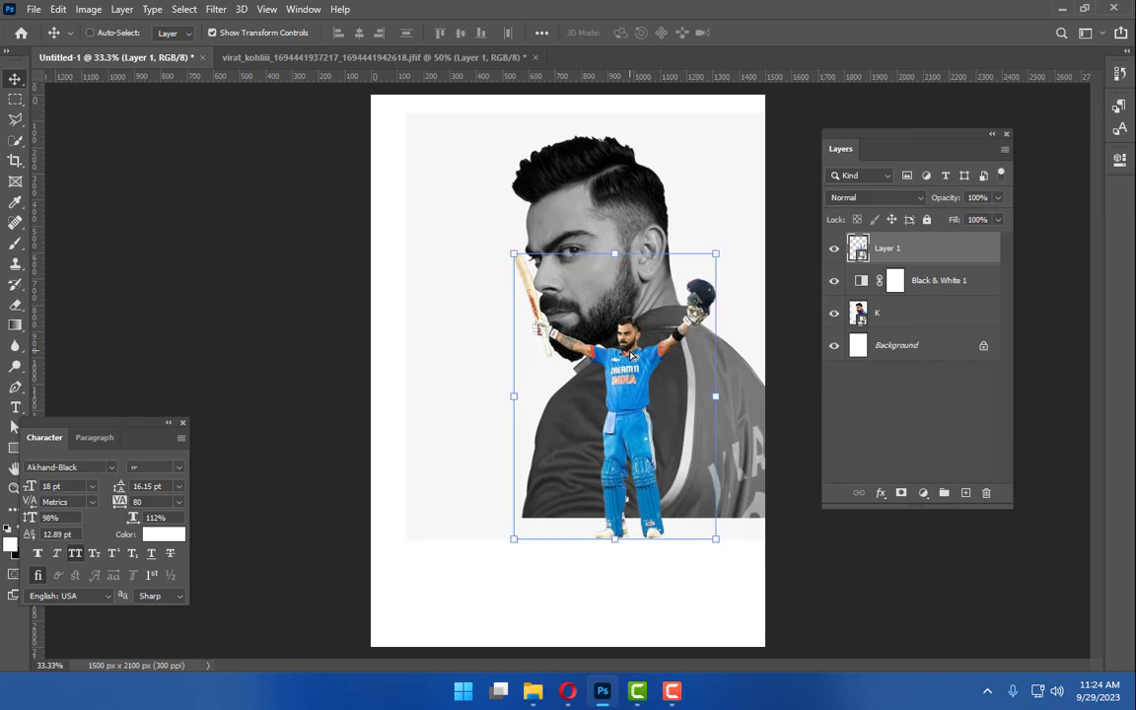
Step: Choose the Brush tool with the 500 px textured cloud-like brush preset
left_click(923, 317)
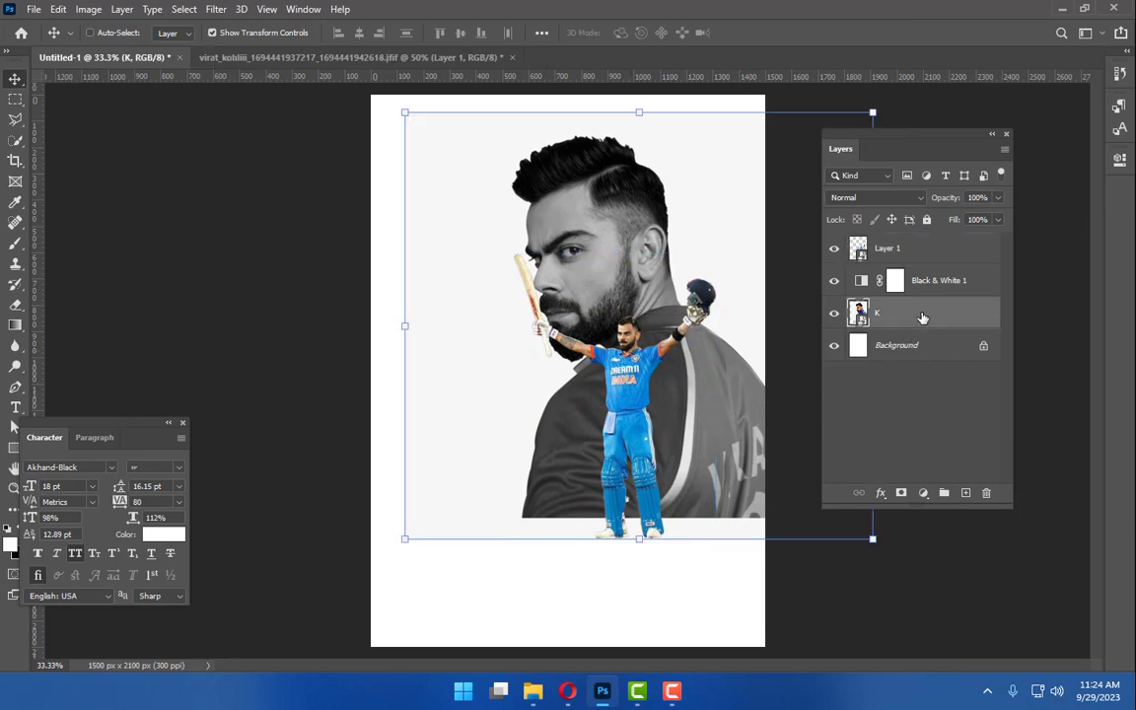
right_click(18, 249)
left_click(69, 222)
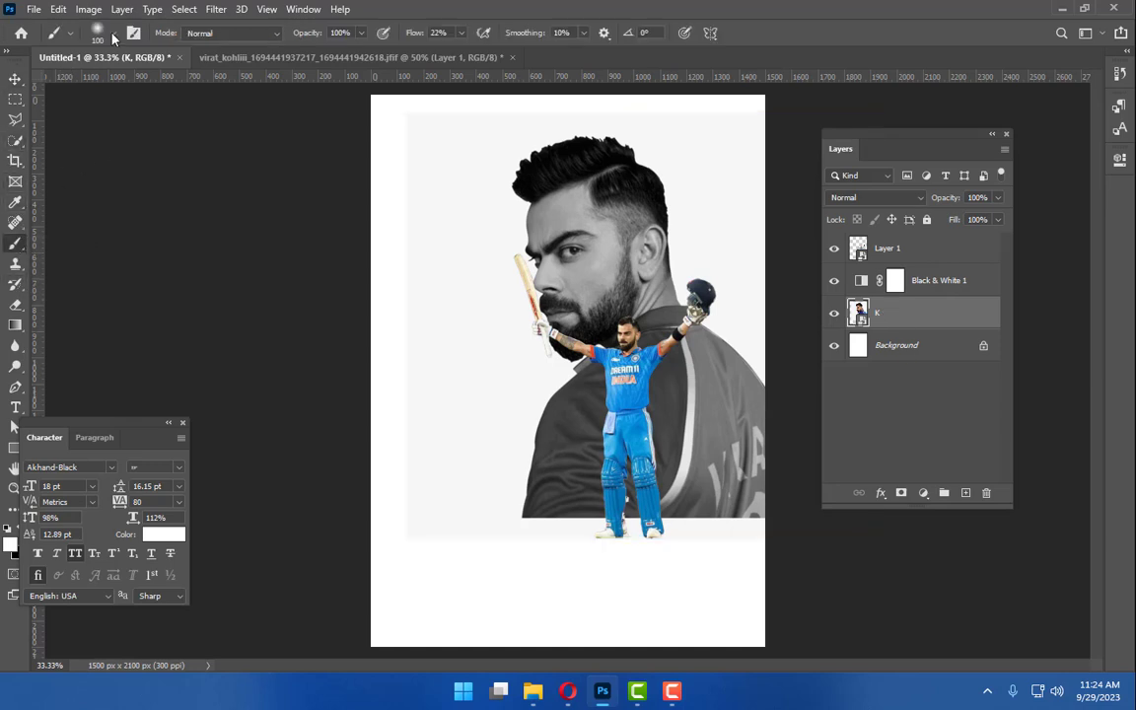
left_click(105, 34)
left_click(58, 151)
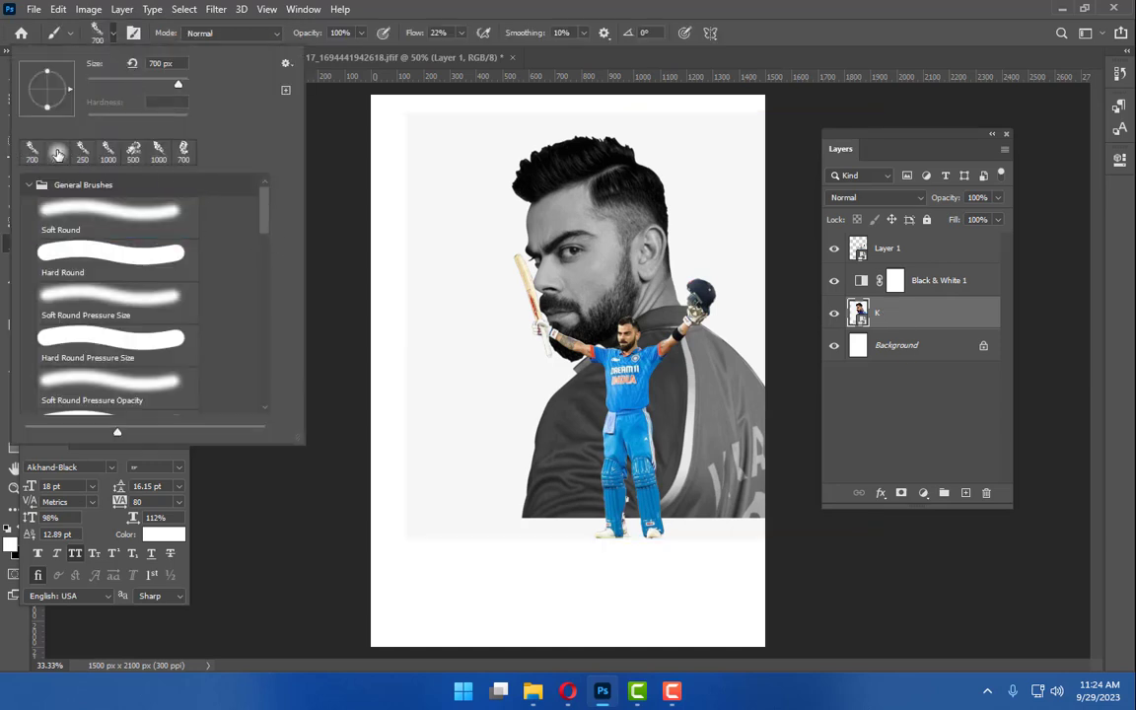
left_click(132, 151)
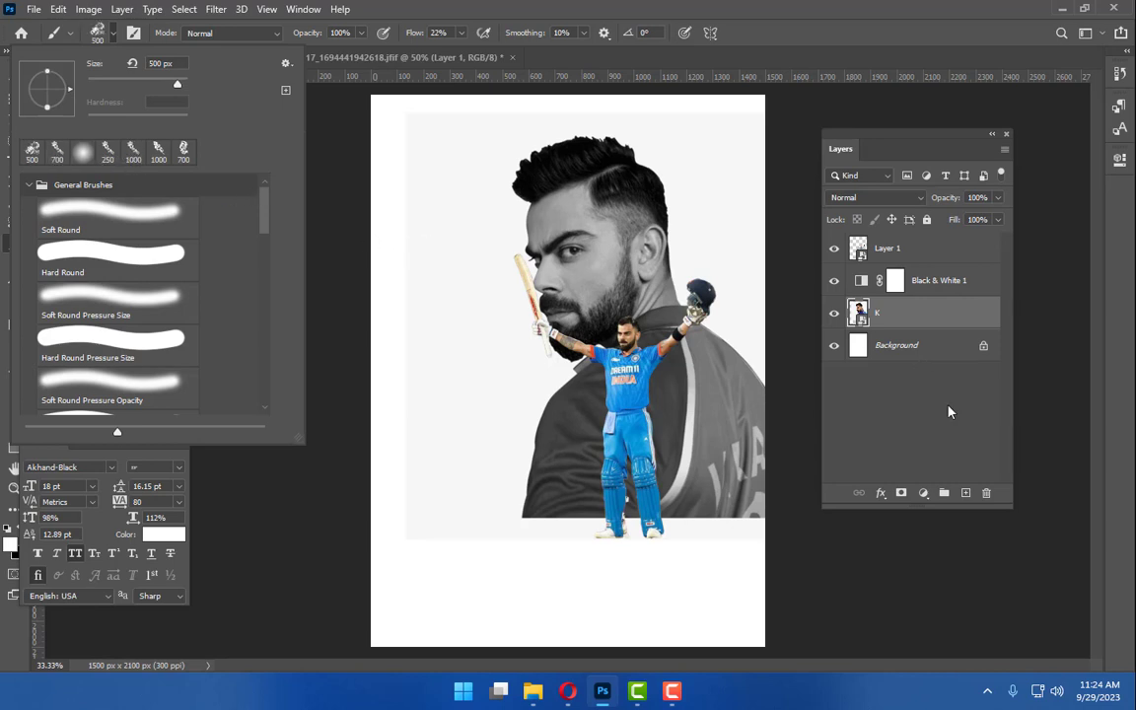
Step: Add a new layer directly below the K portrait layer and enlarge the brush to 700 px
left_click(965, 495)
left_click_drag(937, 320, 938, 367)
key("bracketright")
key("bracketright")
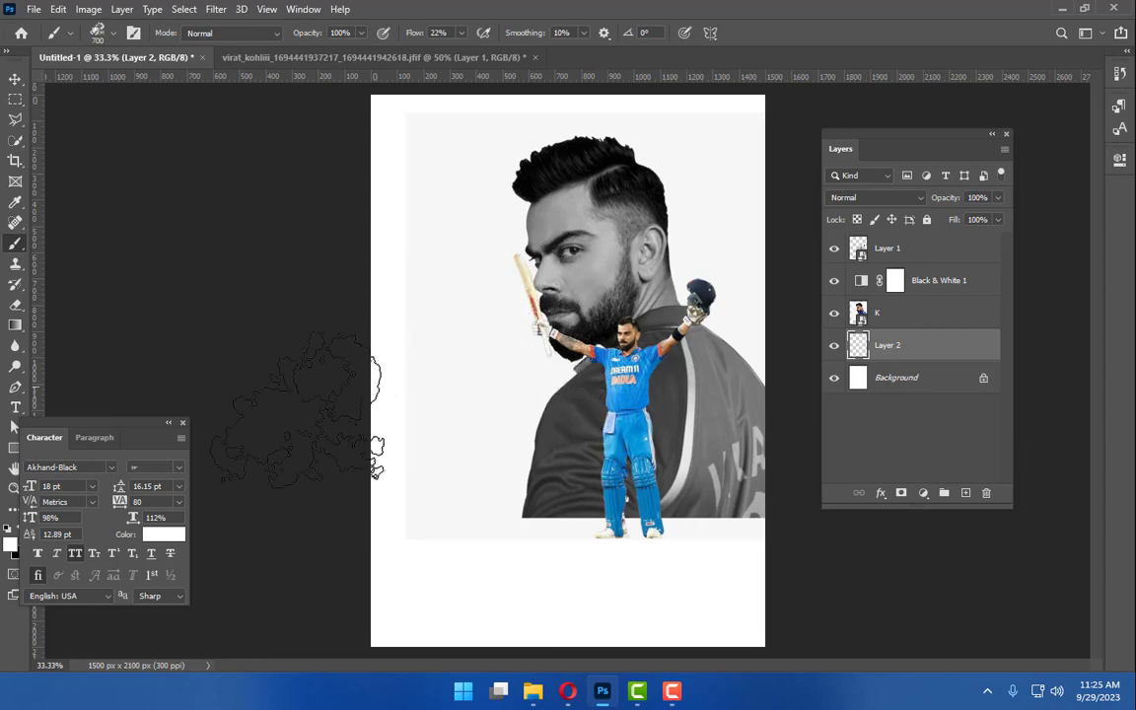
Step: Set the foreground color to the dark grey 686666 for painting the backdrop
left_click(9, 543)
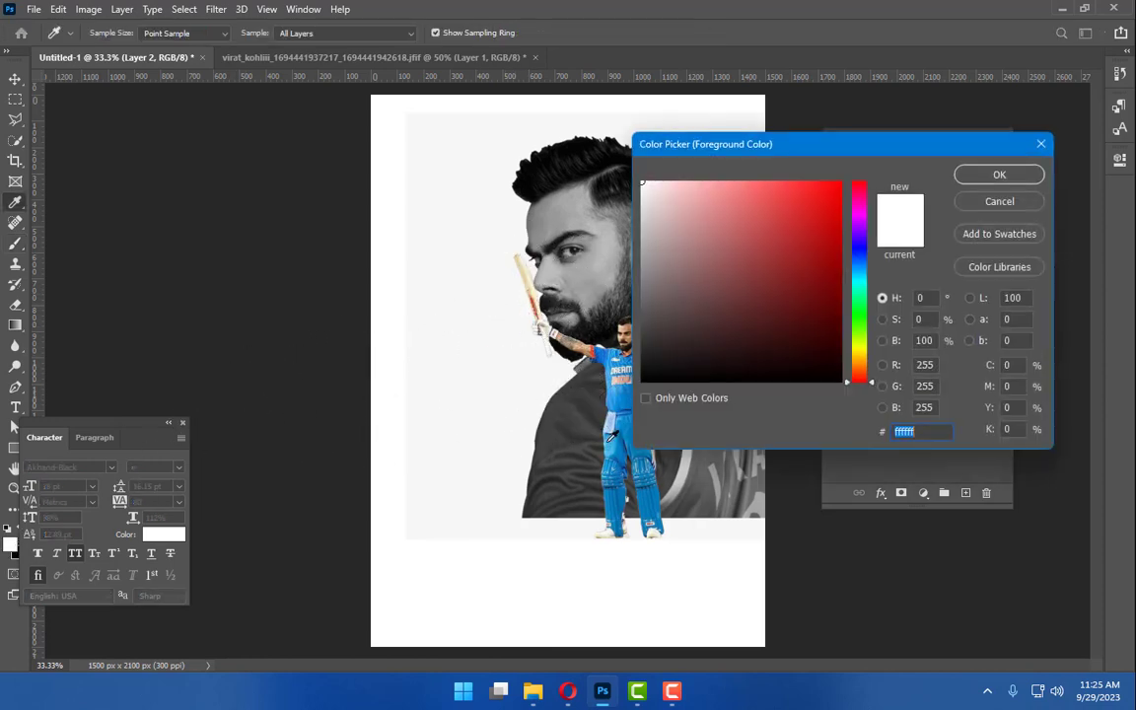
left_click_drag(667, 287, 644, 301)
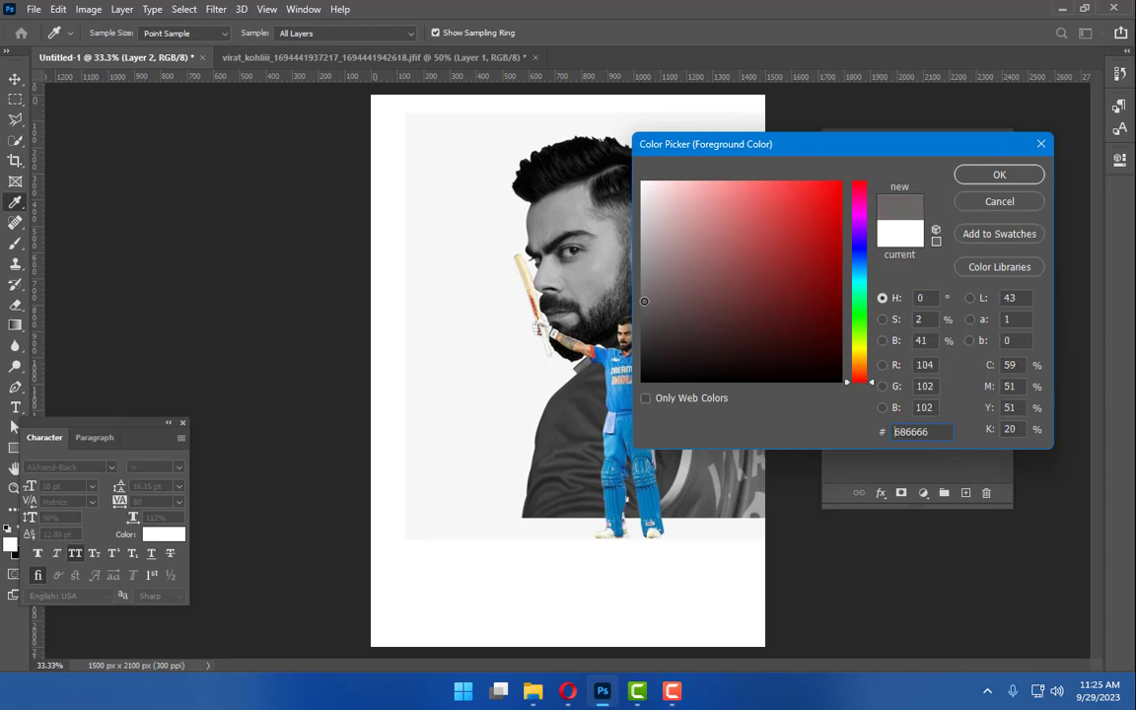
left_click(999, 174)
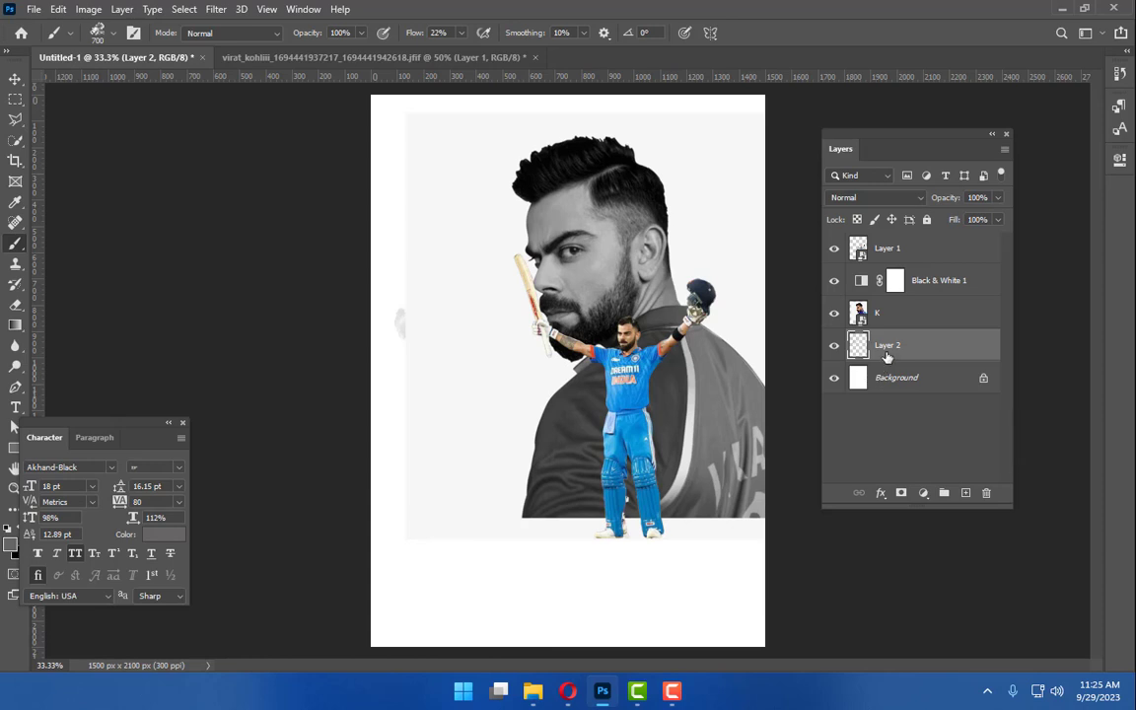
Step: Select the subject of the K portrait layer and mask out its light grey background
left_click(901, 312)
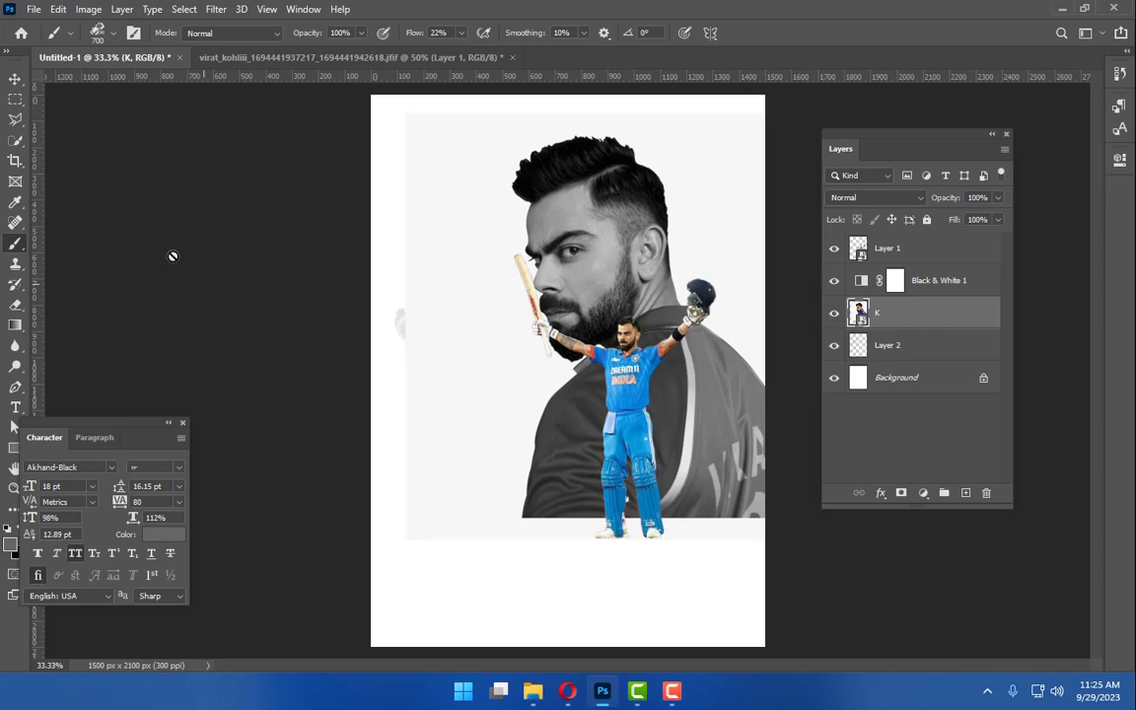
left_click(184, 9)
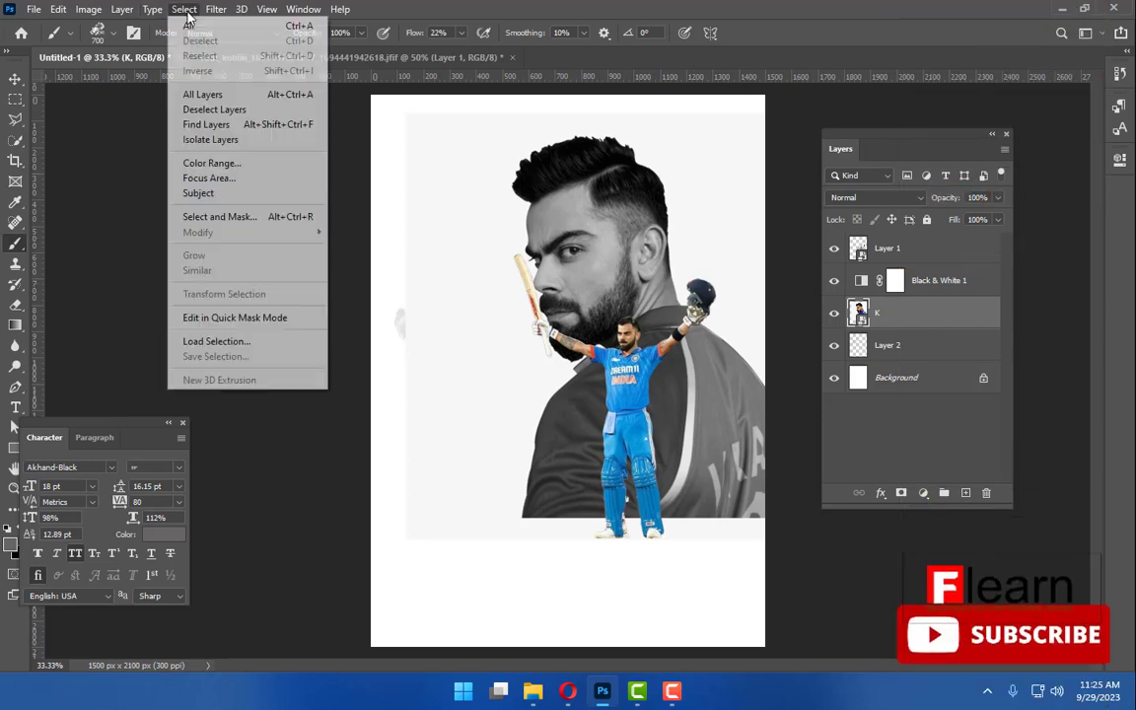
left_click(209, 195)
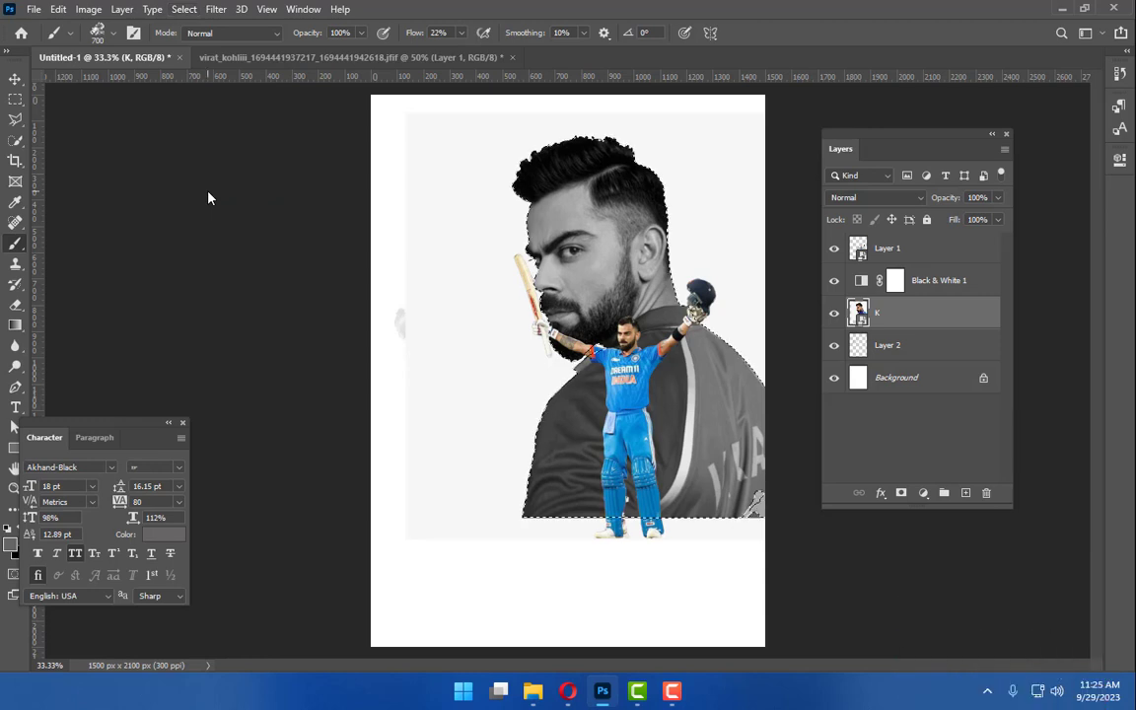
left_click(902, 493)
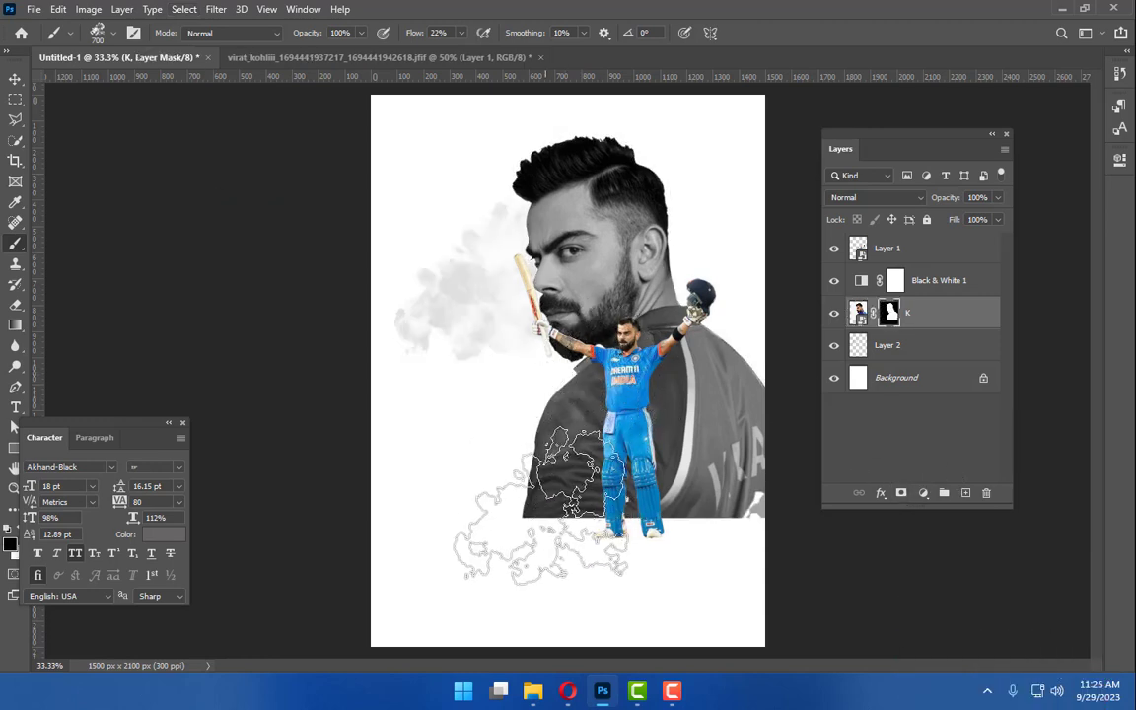
Step: Stamp grey smoke texture around the portrait on Layer 2, enlarging the brush to 900 px
left_click(933, 349)
left_click(563, 405)
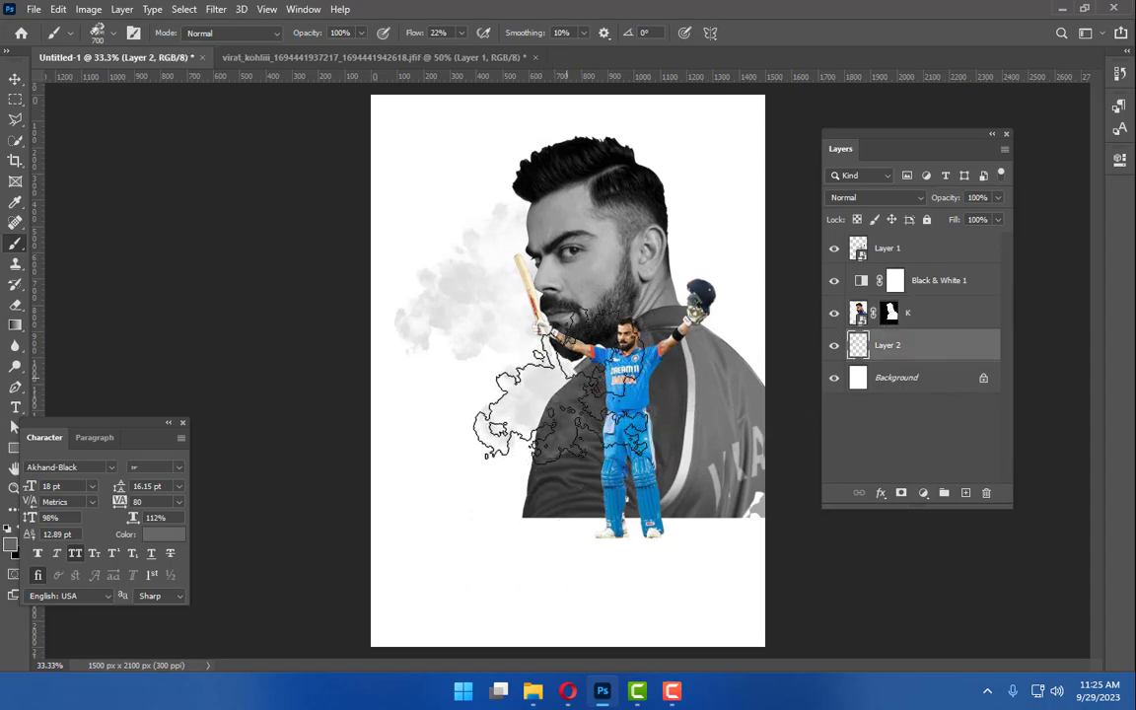
key("bracketright")
key("bracketright")
left_click(662, 254)
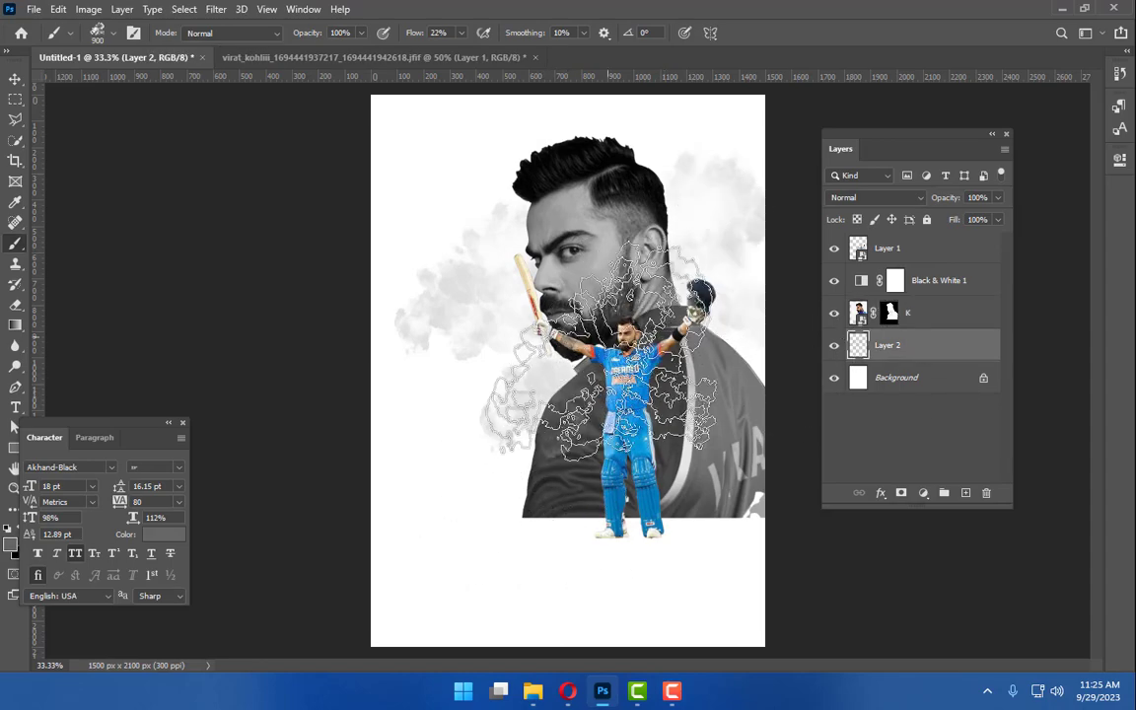
left_click(498, 183)
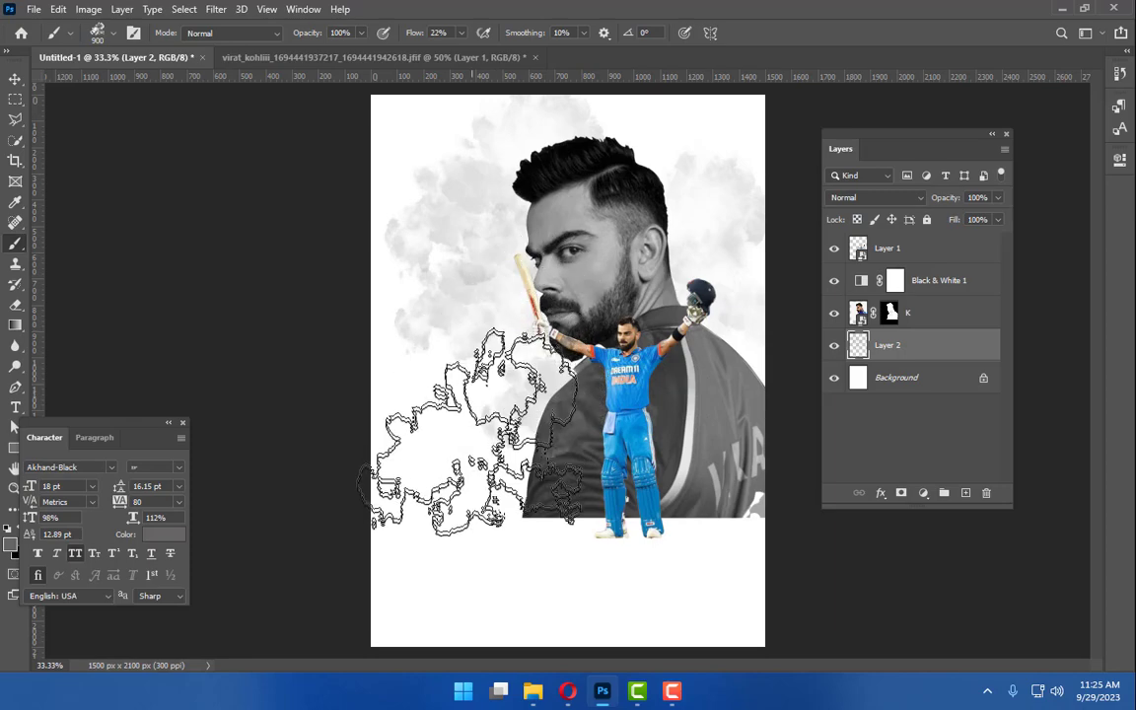
left_click(449, 474)
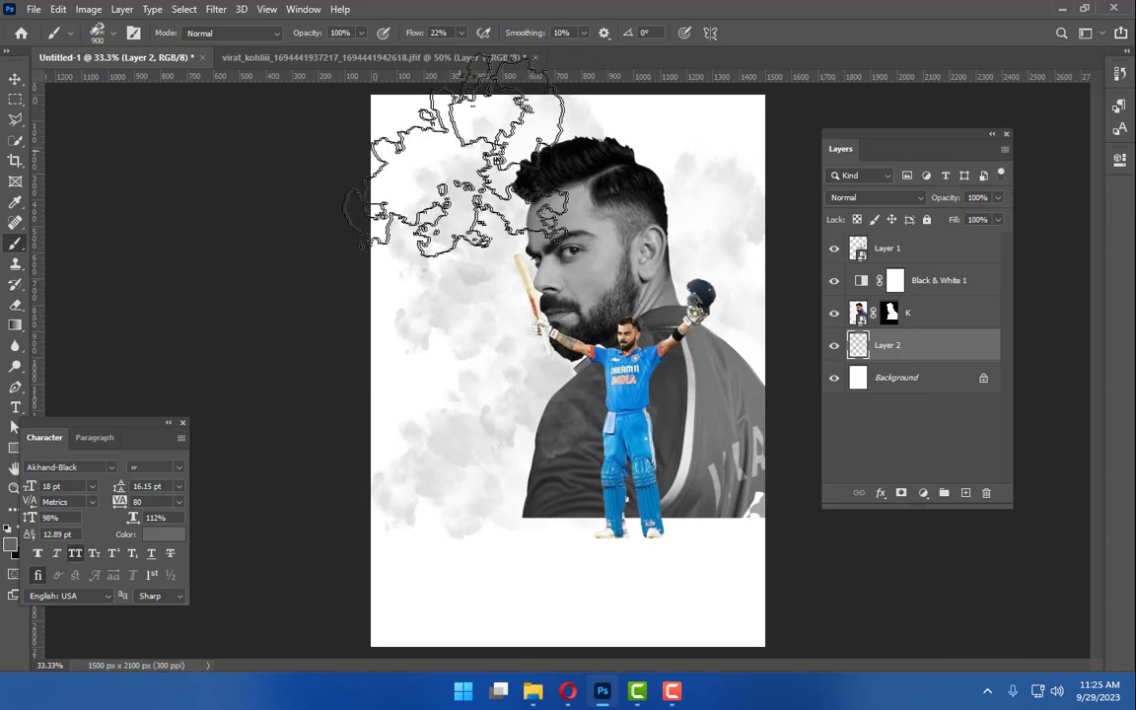
Step: Set the foreground color to dark red 880000 and choose the 250 px textured brush preset
left_click(9, 549)
left_click_drag(733, 262, 913, 275)
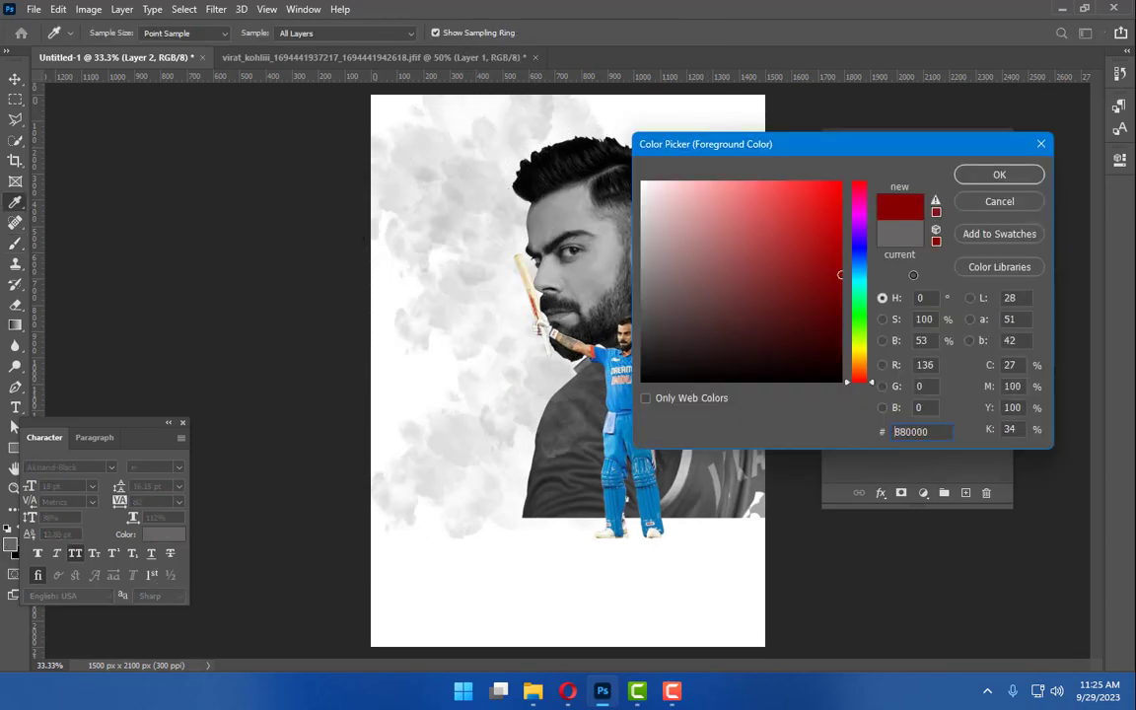
left_click(986, 178)
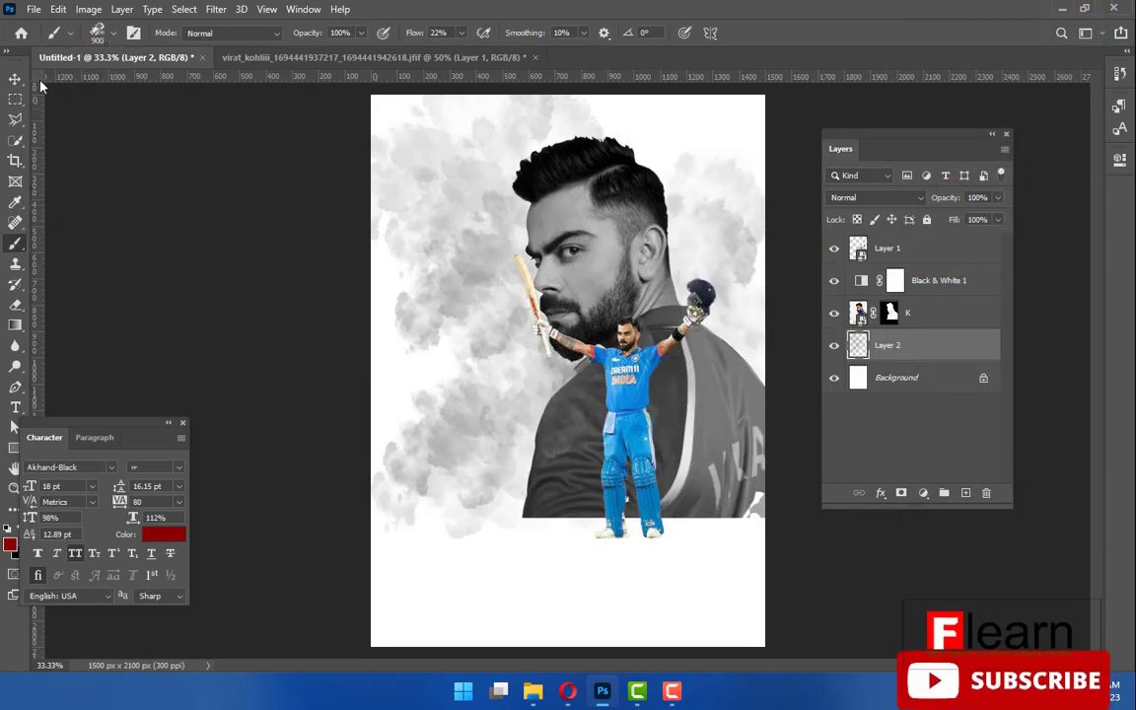
left_click(98, 32)
left_click(182, 151)
left_click(183, 151)
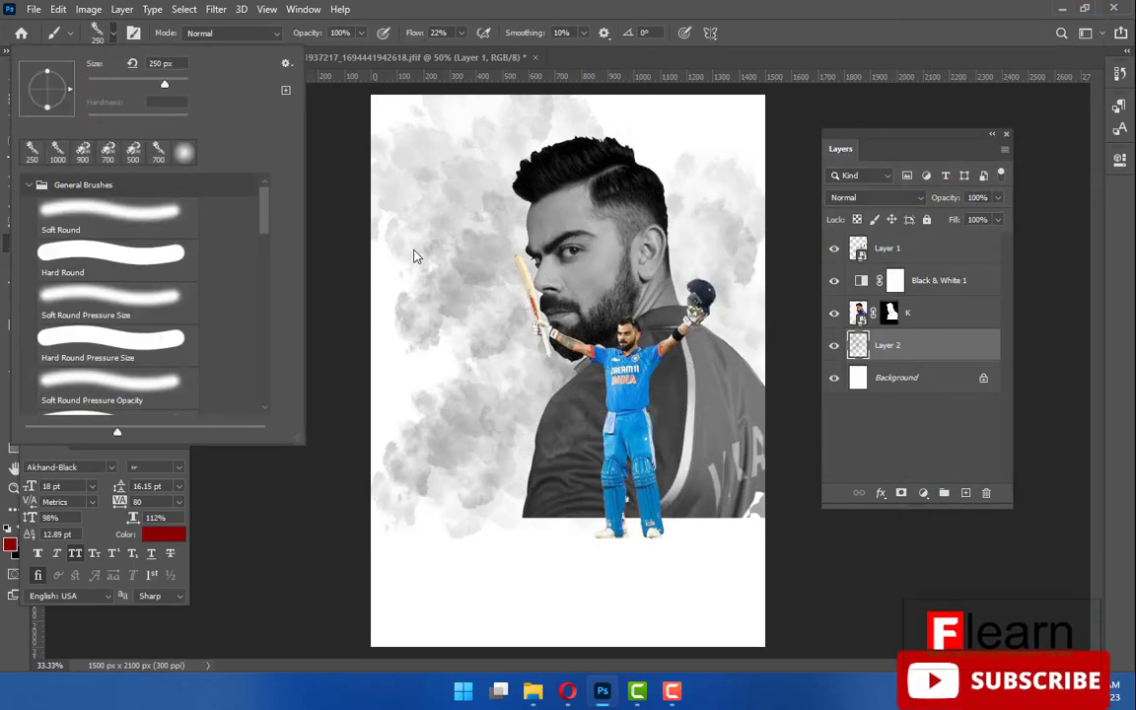
Step: Enlarge the textured brush to 1200 px and stamp more smoke around the portrait on Layer 2
left_click(515, 287)
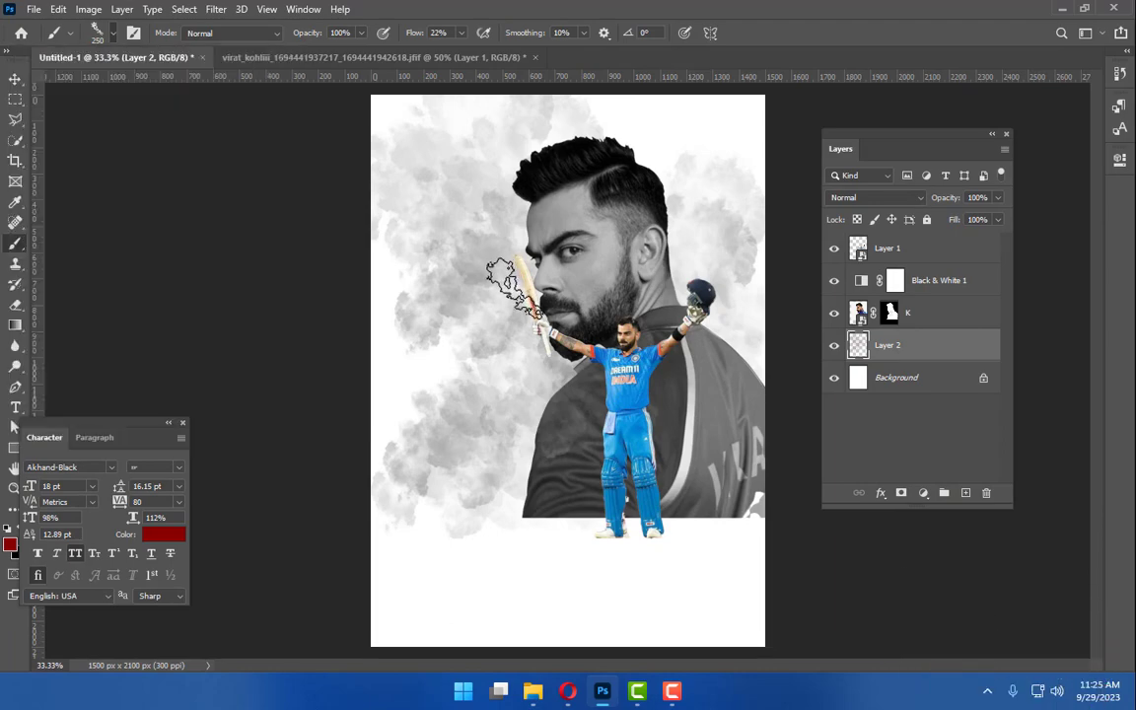
key("bracketright")
key("bracketright")
key("bracketright")
key("bracketright")
key("bracketright")
key("bracketright")
key("bracketright")
key("bracketright")
key("bracketright")
key("bracketright")
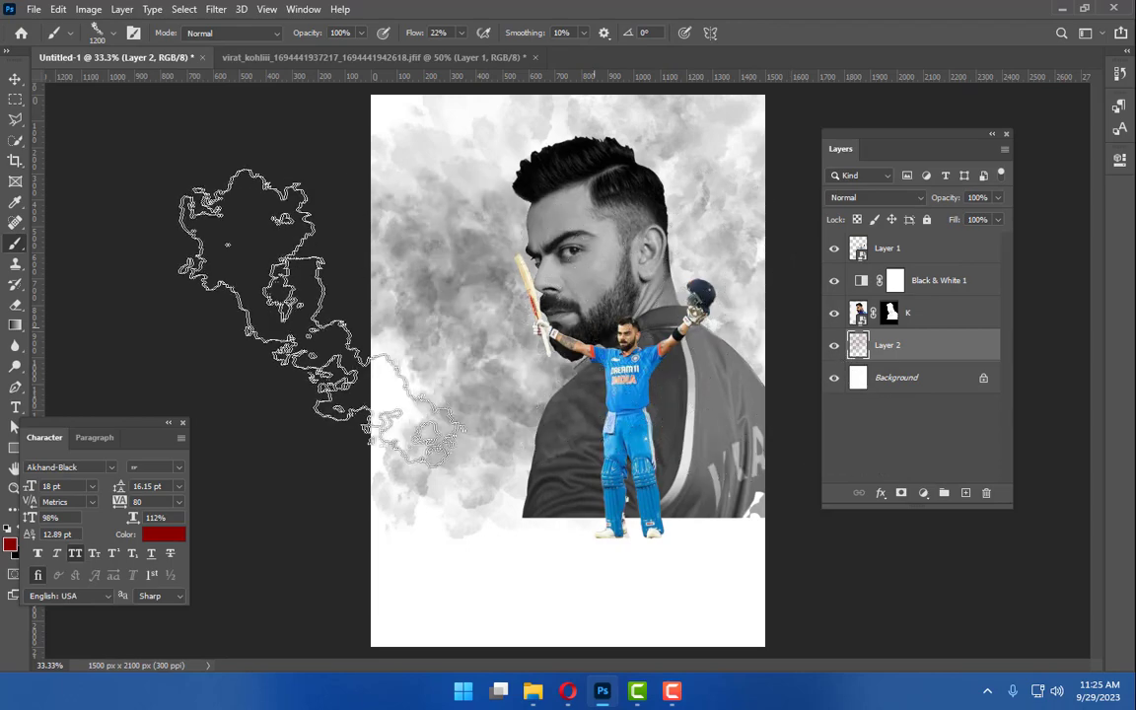
Step: Scale the color batsman on Layer 1 to about 133% and shift him slightly left over the portrait
key("v")
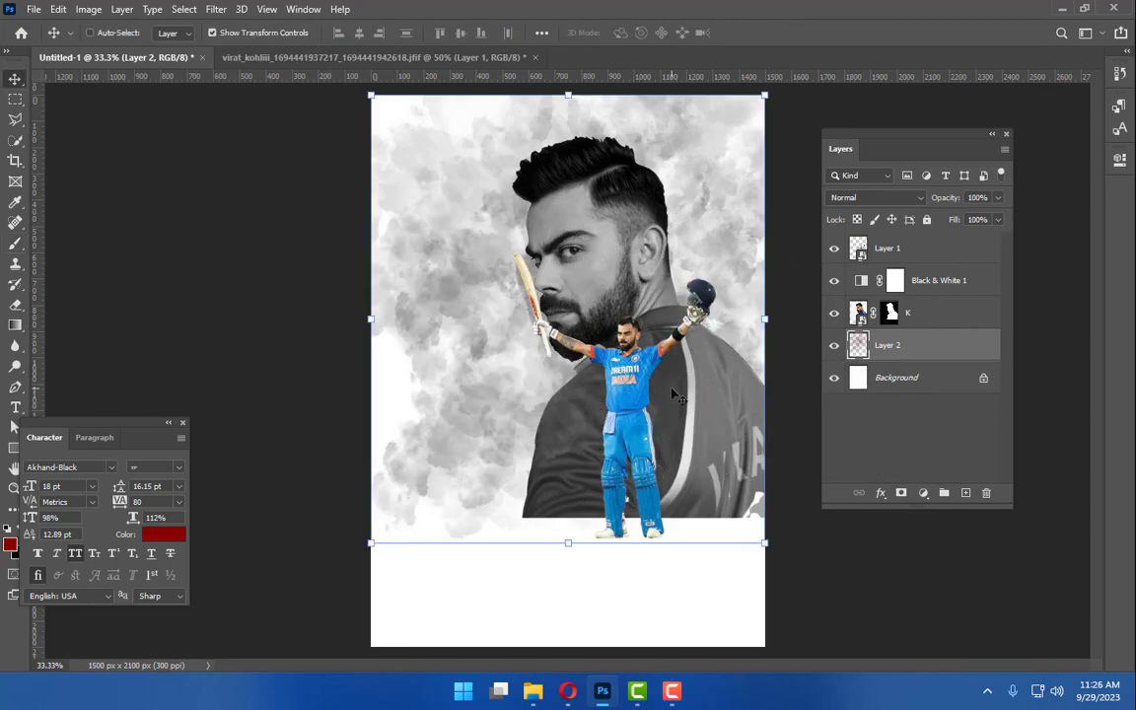
right_click(647, 367)
left_click(679, 377)
left_click_drag(714, 255, 730, 230)
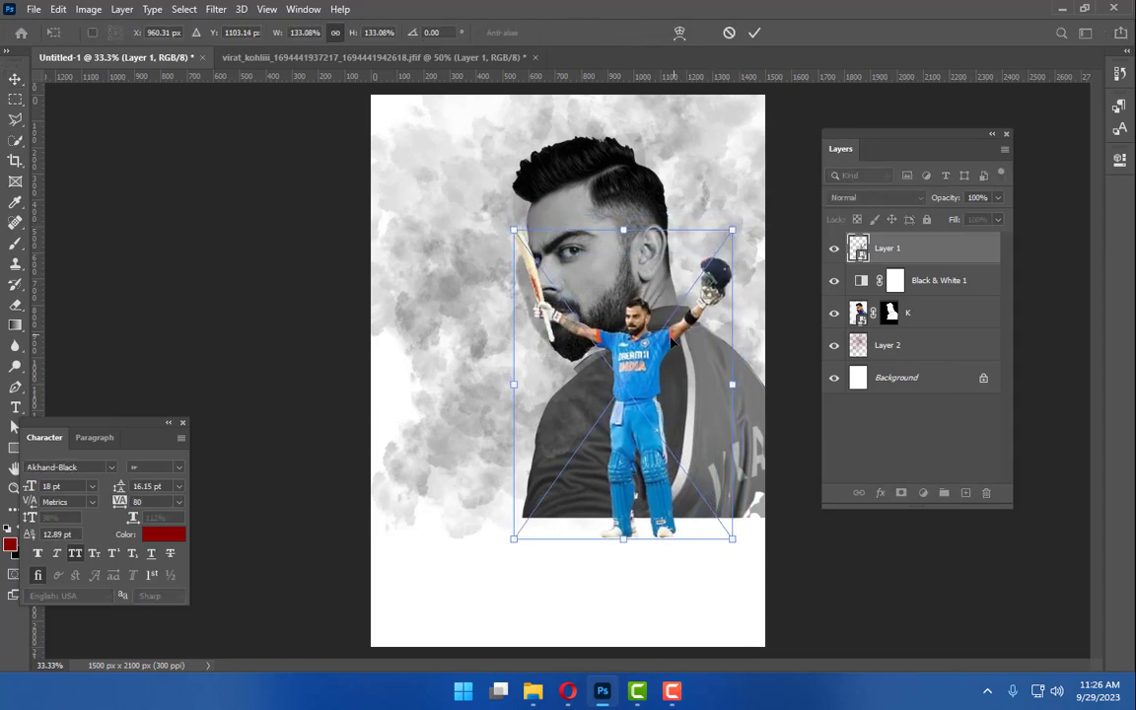
left_click_drag(686, 311, 677, 312)
key("Return")
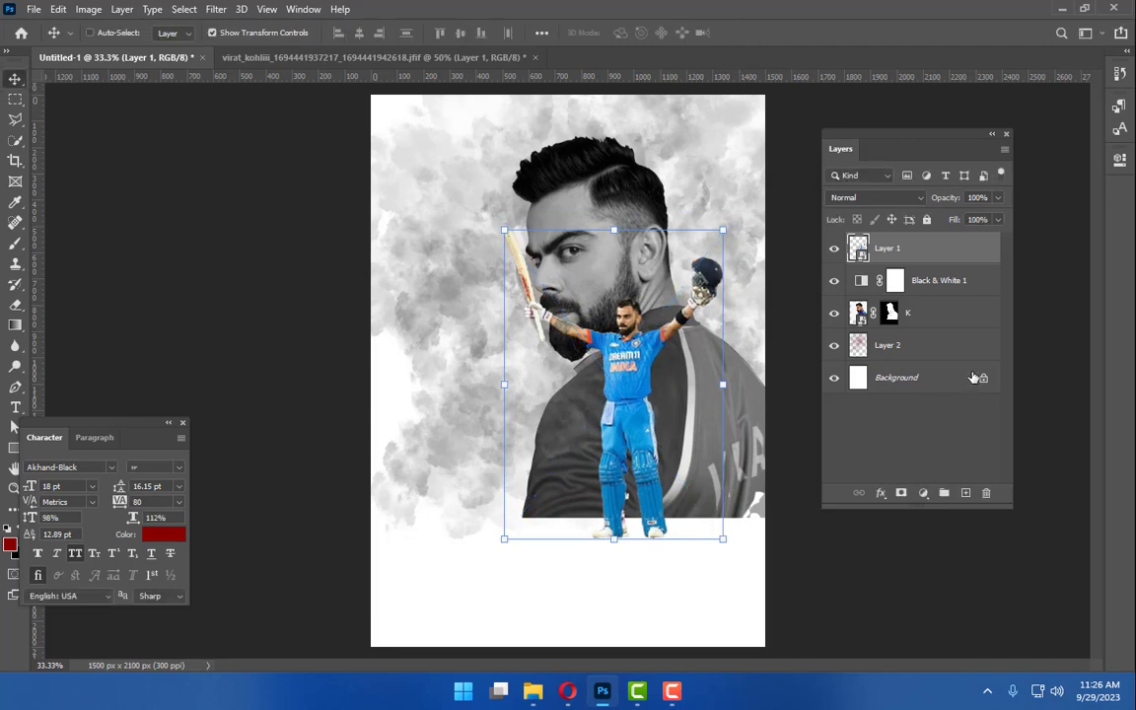
Step: Add a text layer reading "18" above Black & White 1, left of the batsman
left_click(927, 317)
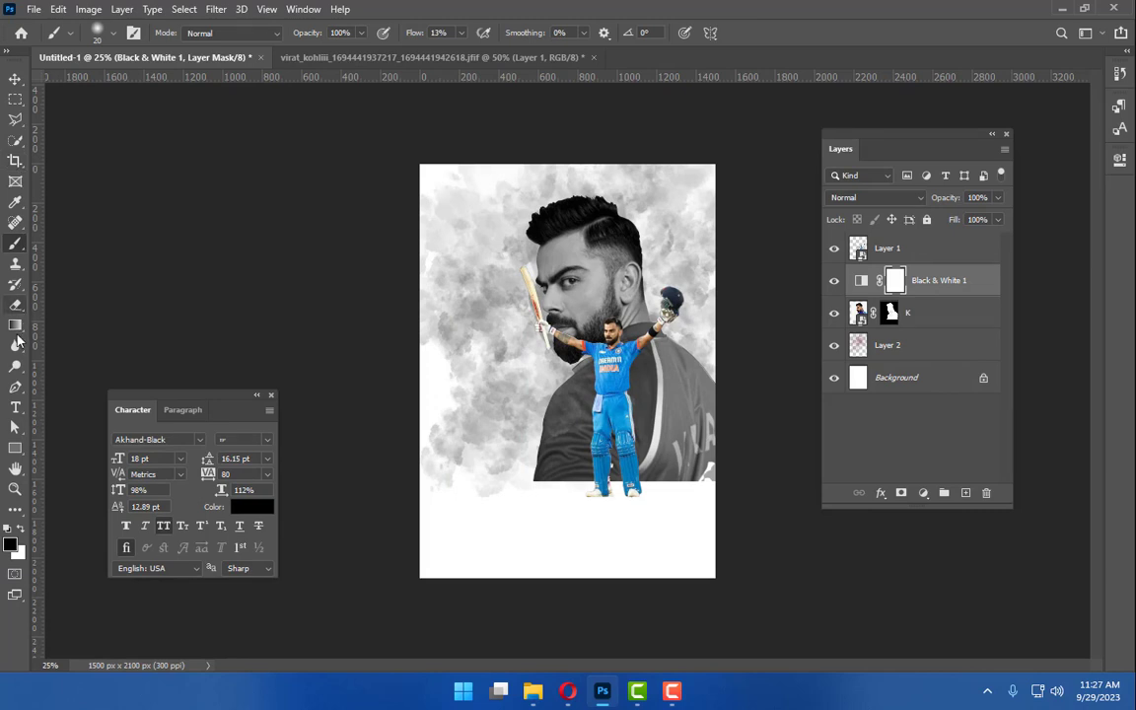
left_click(15, 407)
left_click(447, 371)
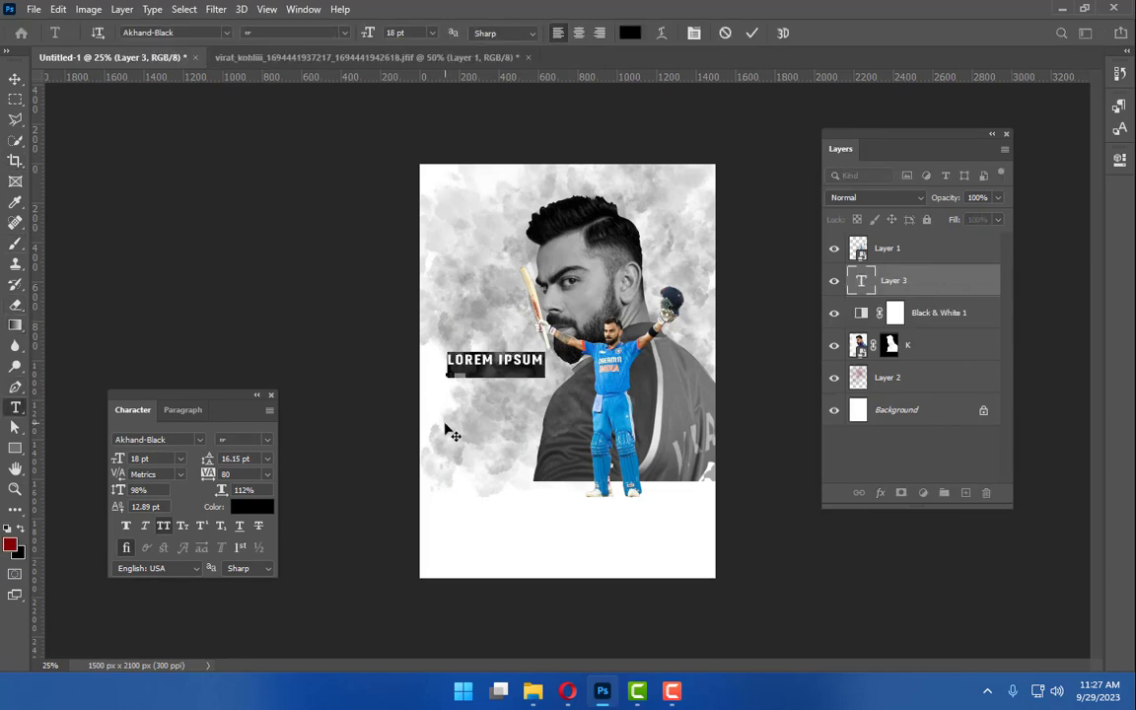
type("1")
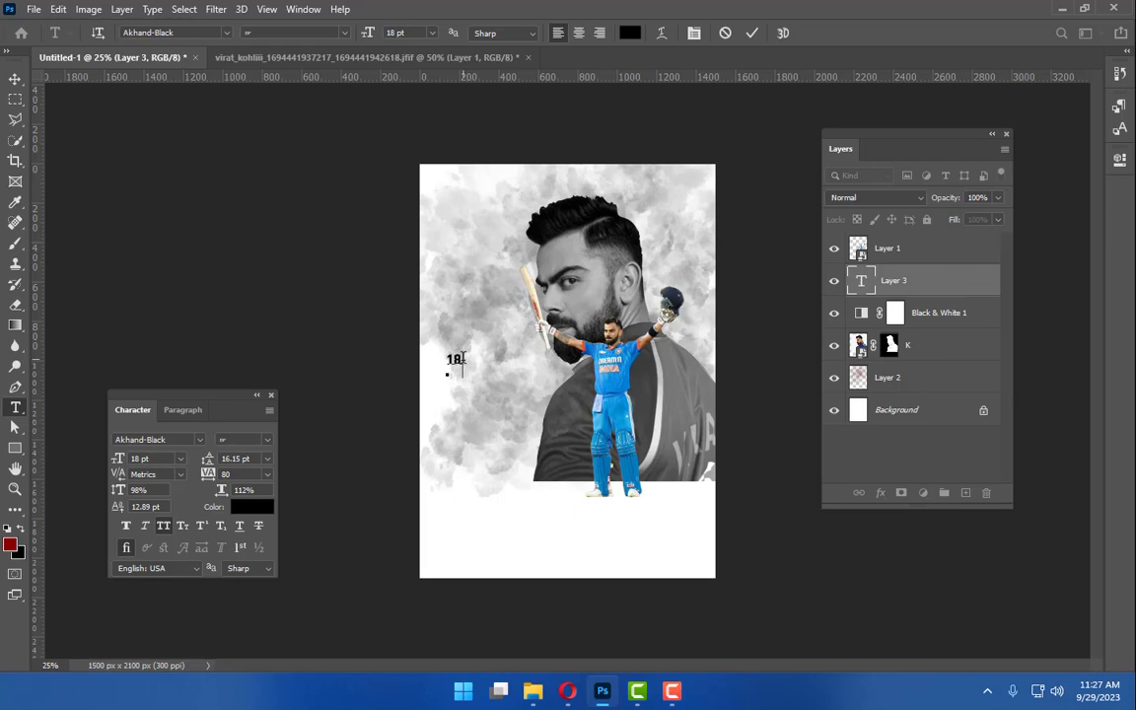
type("8")
Step: Set the "18" text to 60 pt in the Agency FB font
left_click_drag(456, 360, 437, 357)
left_click(432, 32)
left_click(409, 221)
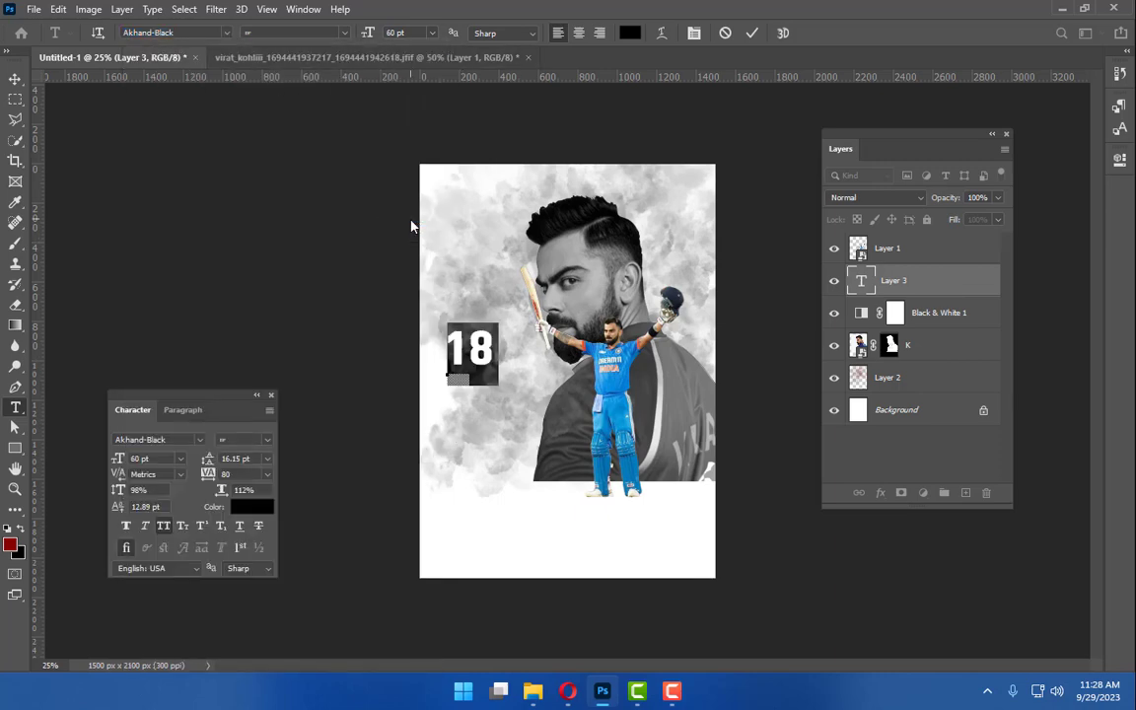
left_click(227, 33)
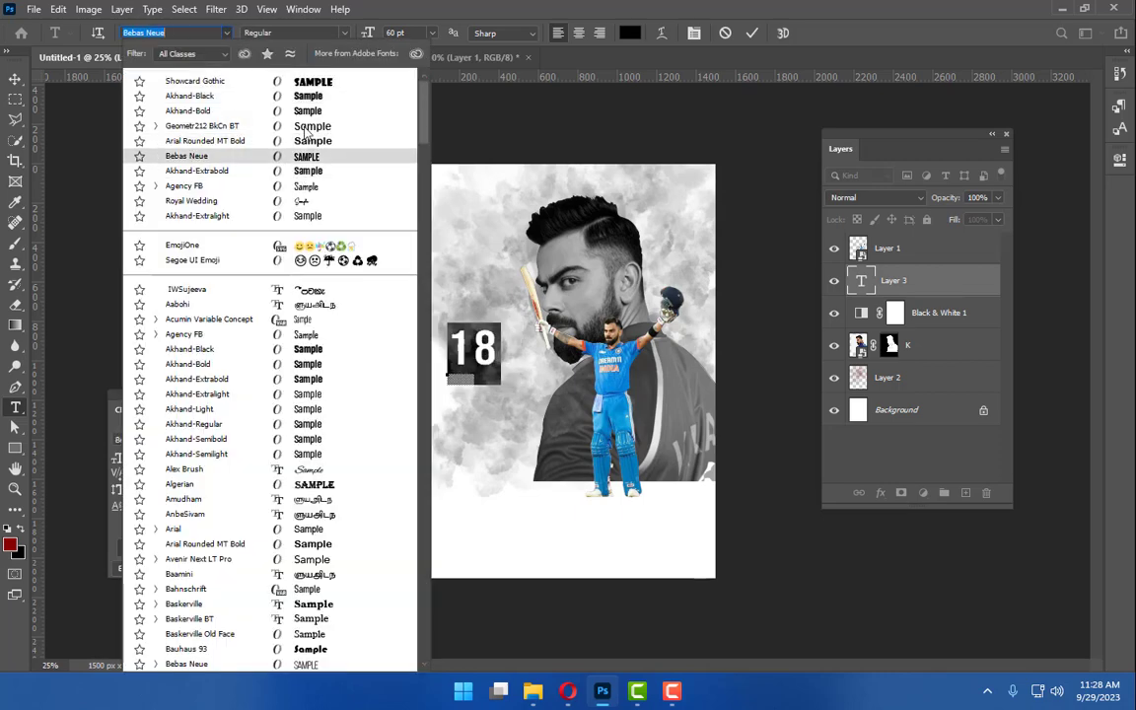
left_click(302, 186)
left_click(11, 81)
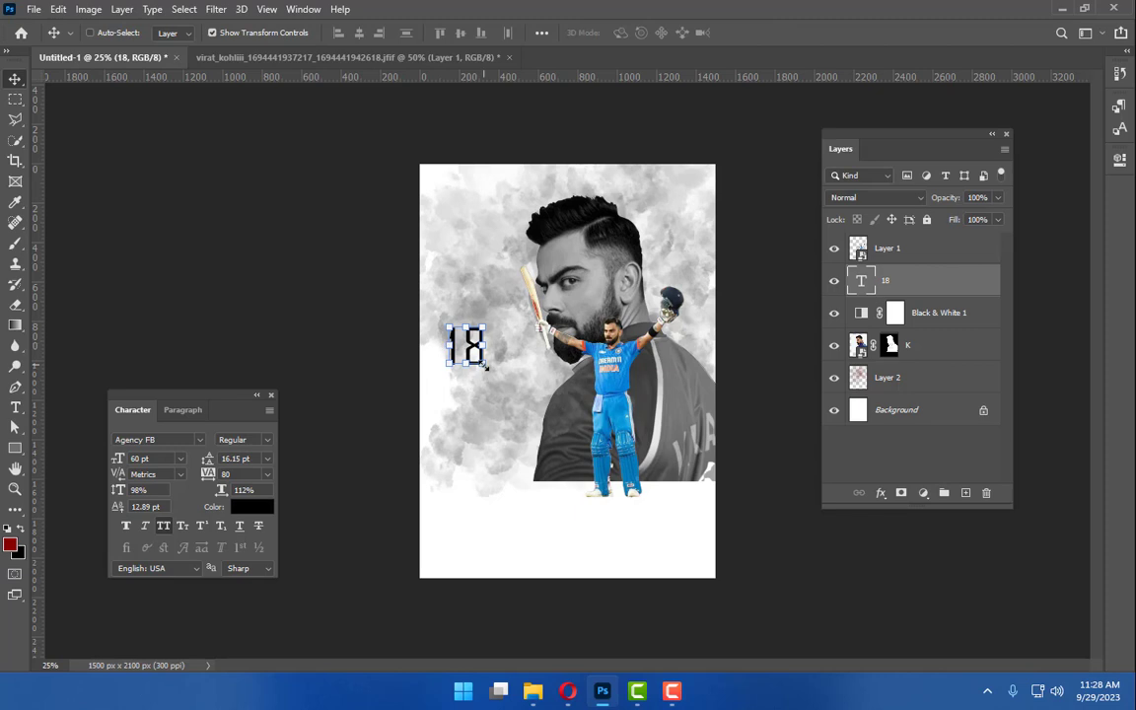
Step: Scale the "18" text to about 229% and place it beside the batsman's legs
left_click_drag(484, 365, 583, 511)
left_click_drag(445, 348, 488, 391)
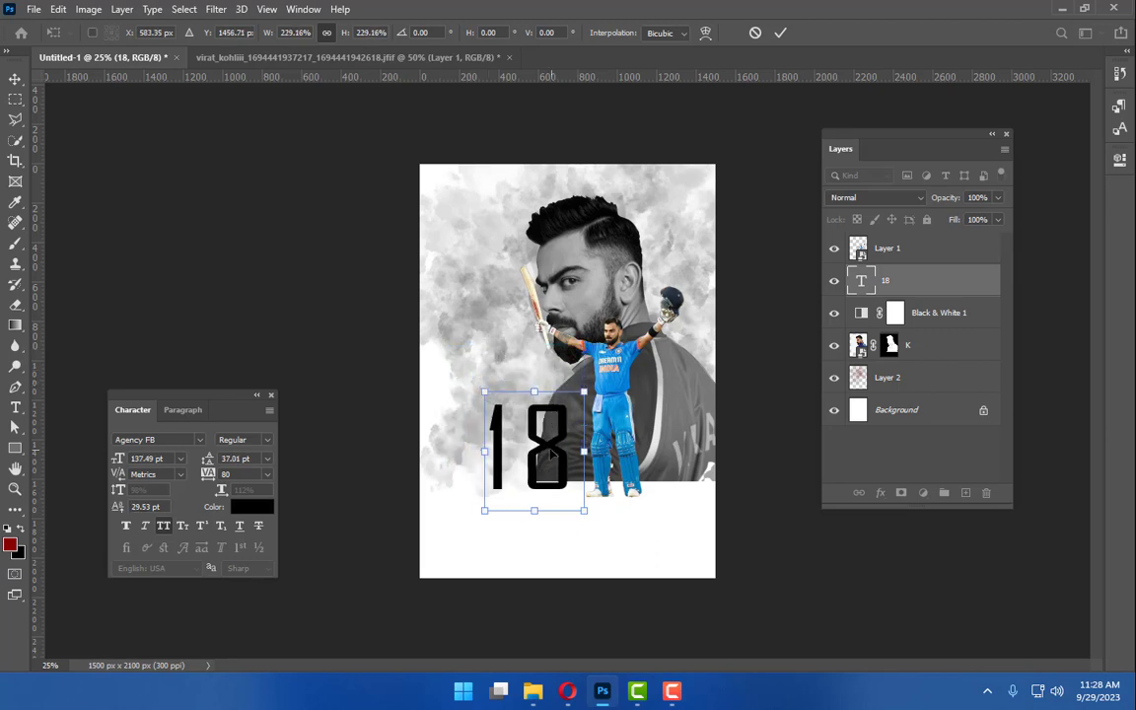
left_click_drag(552, 450, 538, 461)
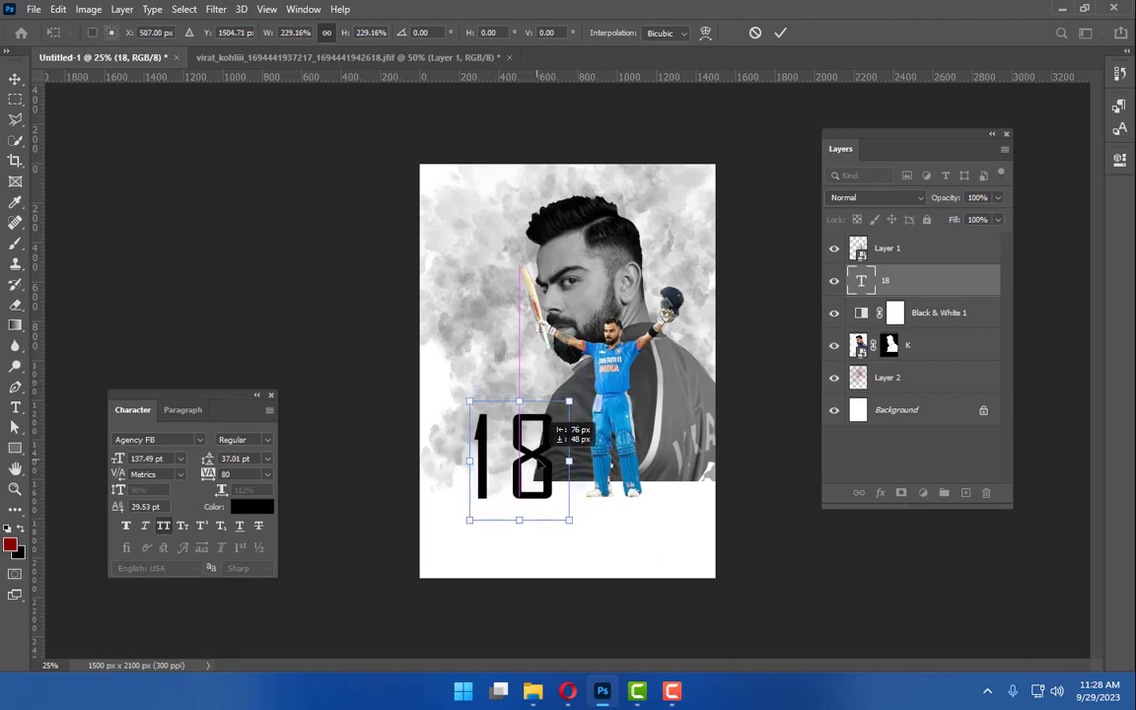
key("Return")
Step: Recolor the "18" text with blue 0b95df sampled from the batsman's uniform
double_click(532, 444)
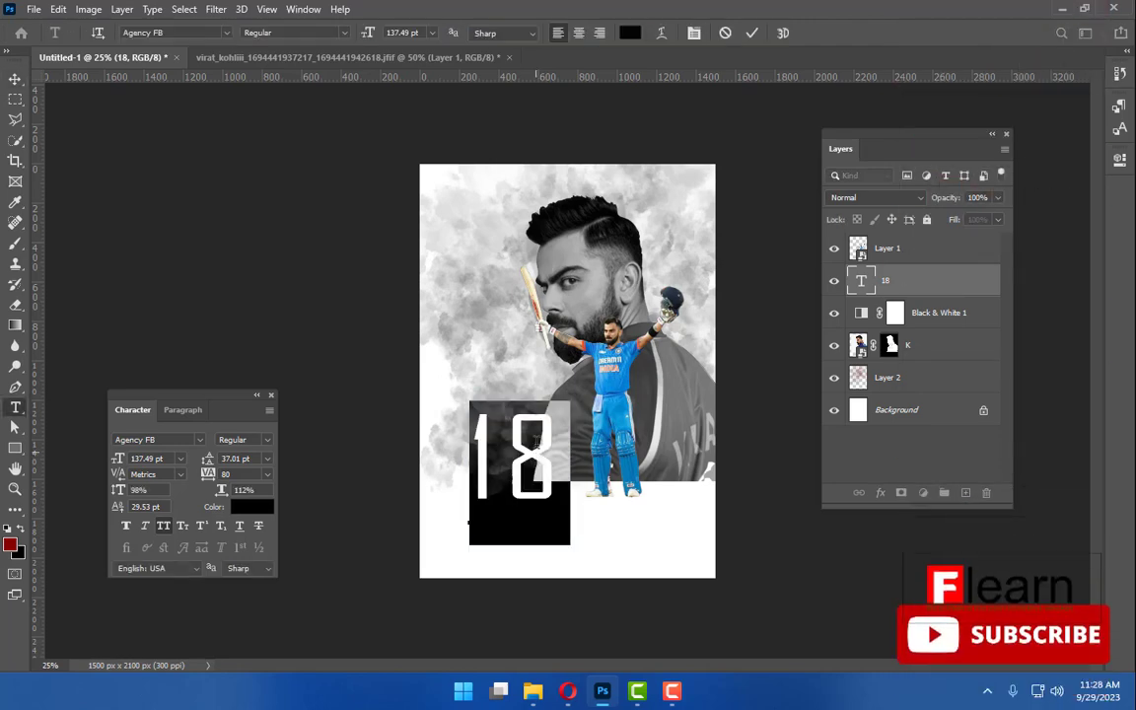
left_click(634, 33)
left_click(614, 401)
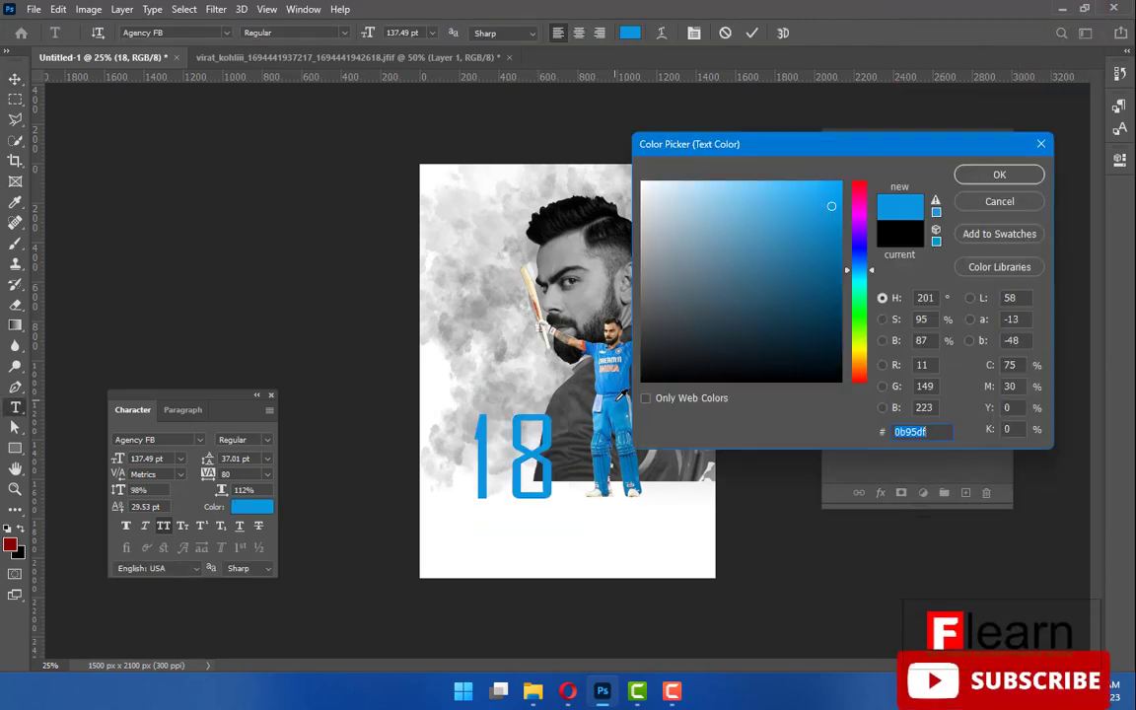
left_click(999, 174)
left_click(15, 77)
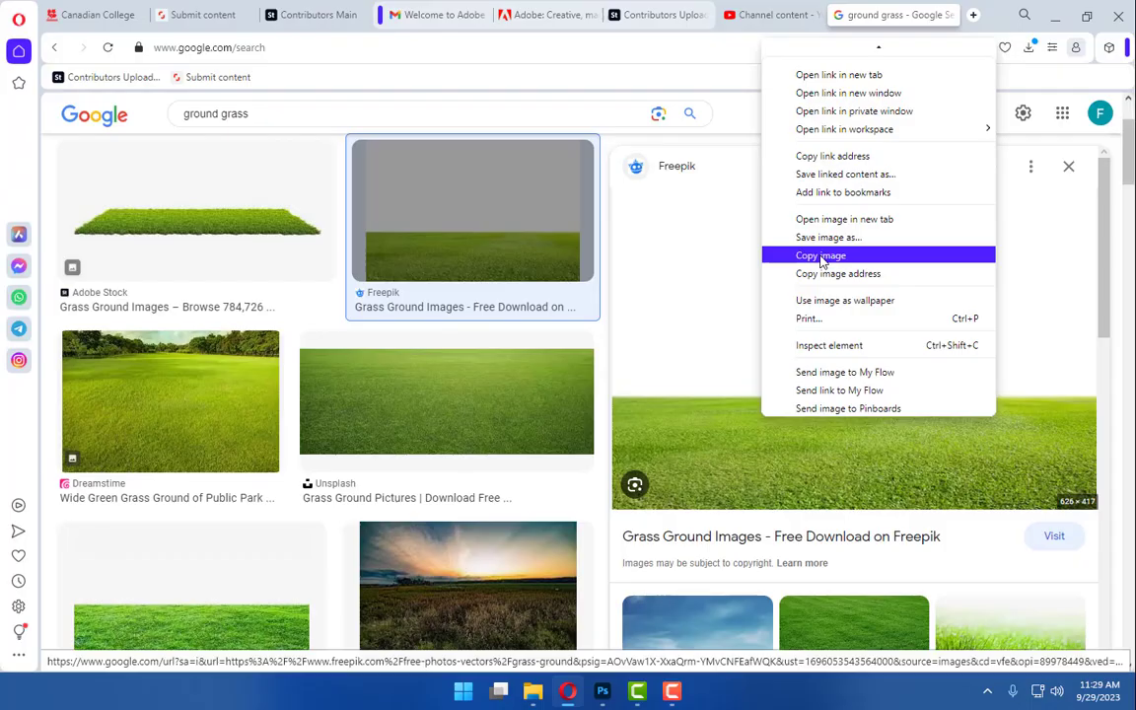
Step: Copy the Freepik grass ground image from the browser and paste it into the Photoshop poster on a new layer above Black & White 1
left_click(821, 256)
key("alt+Tab")
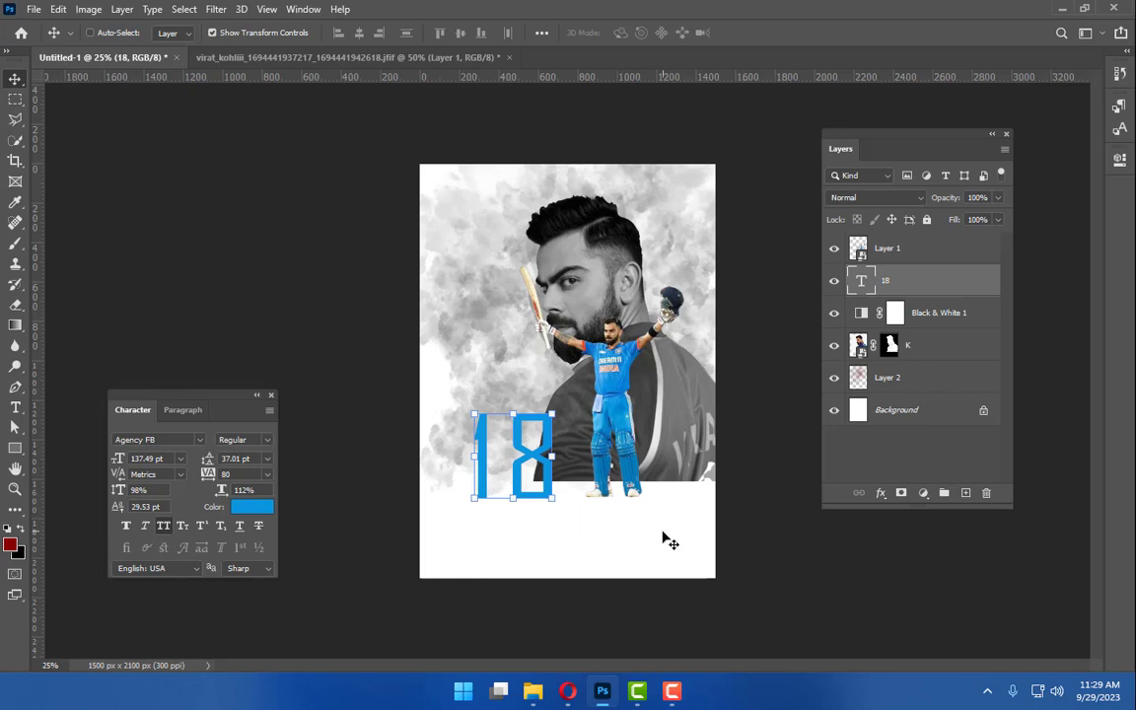
left_click(910, 263)
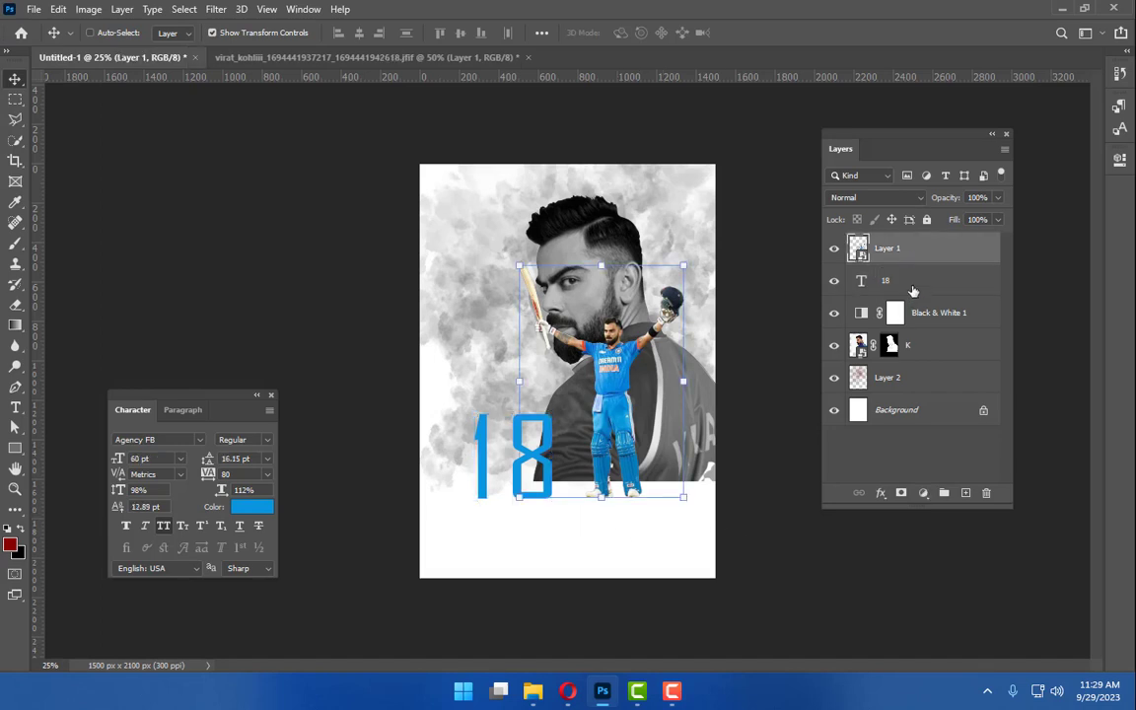
left_click(914, 290)
left_click(927, 313)
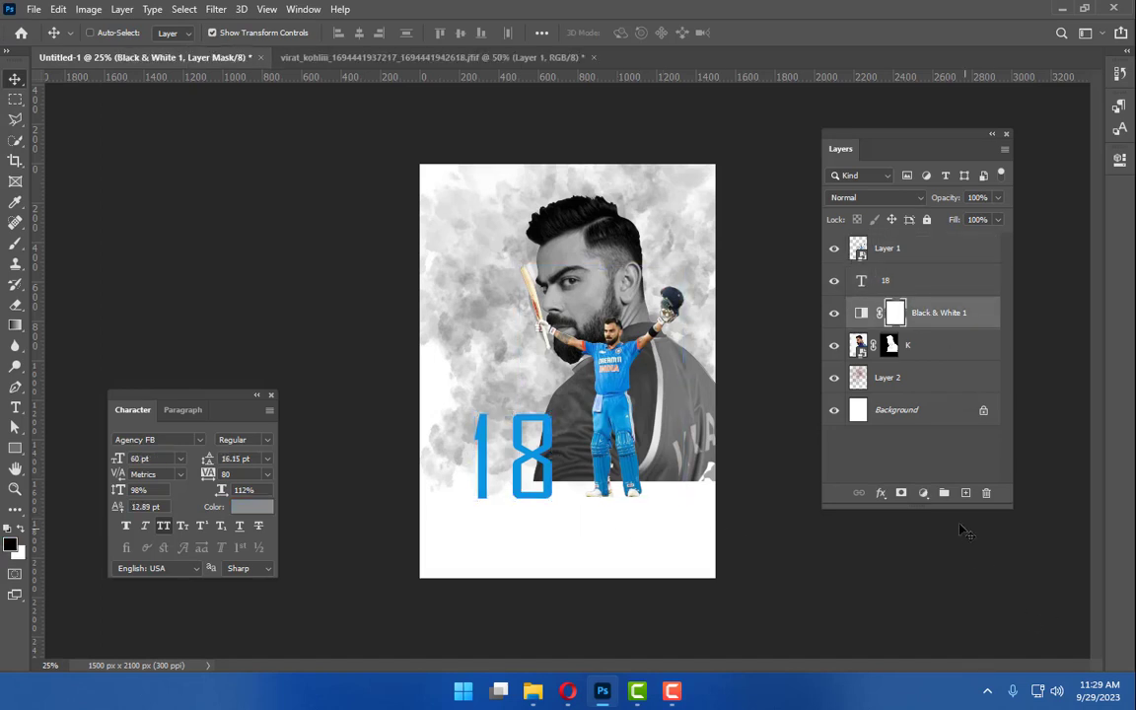
left_click(965, 492)
key("ctrl+v")
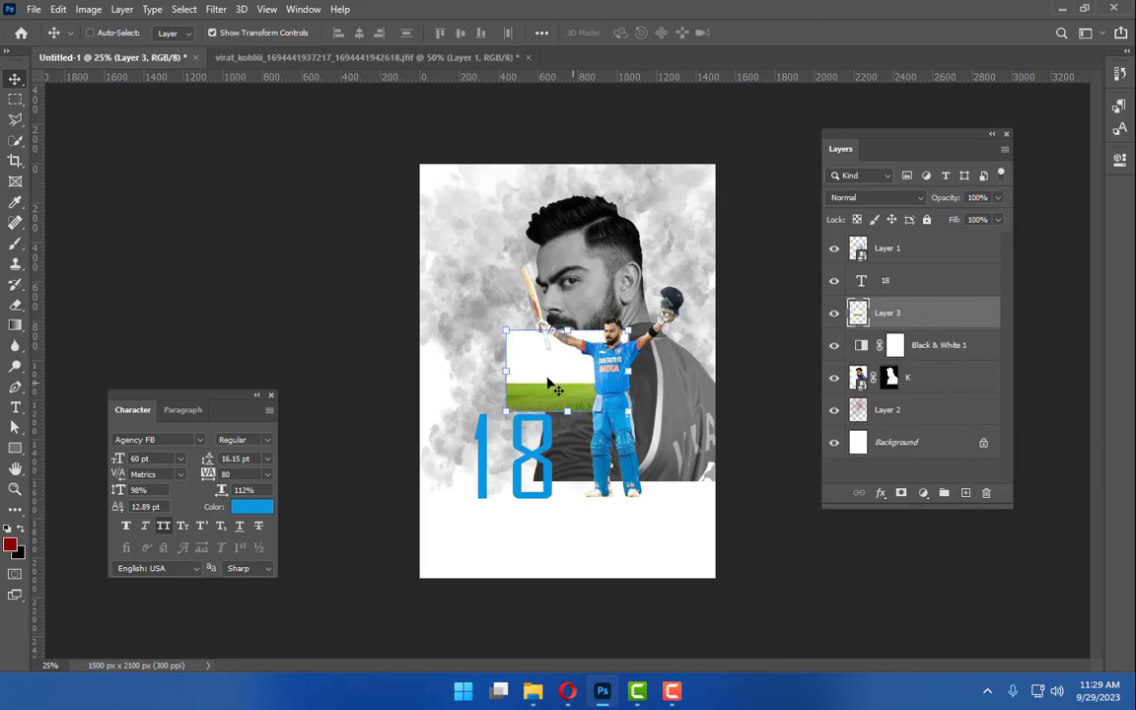
Step: Convert the grass layer to a smart object, scale it to about 243% and position it across the poster under the batsman's feet
right_click(897, 314)
left_click(917, 205)
left_click_drag(595, 410, 725, 467)
left_click_drag(507, 470, 421, 529)
mouse_move(597, 464)
left_mouse_down()
mouse_move(591, 508)
mouse_move(590, 471)
left_mouse_up()
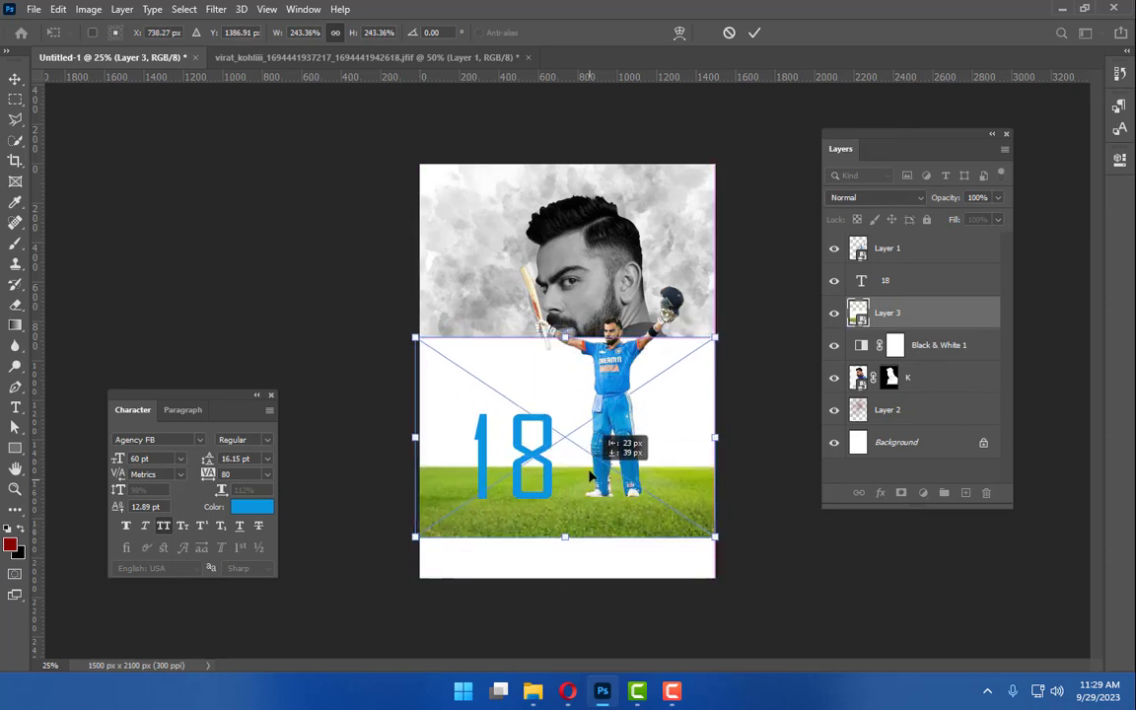
key("Return")
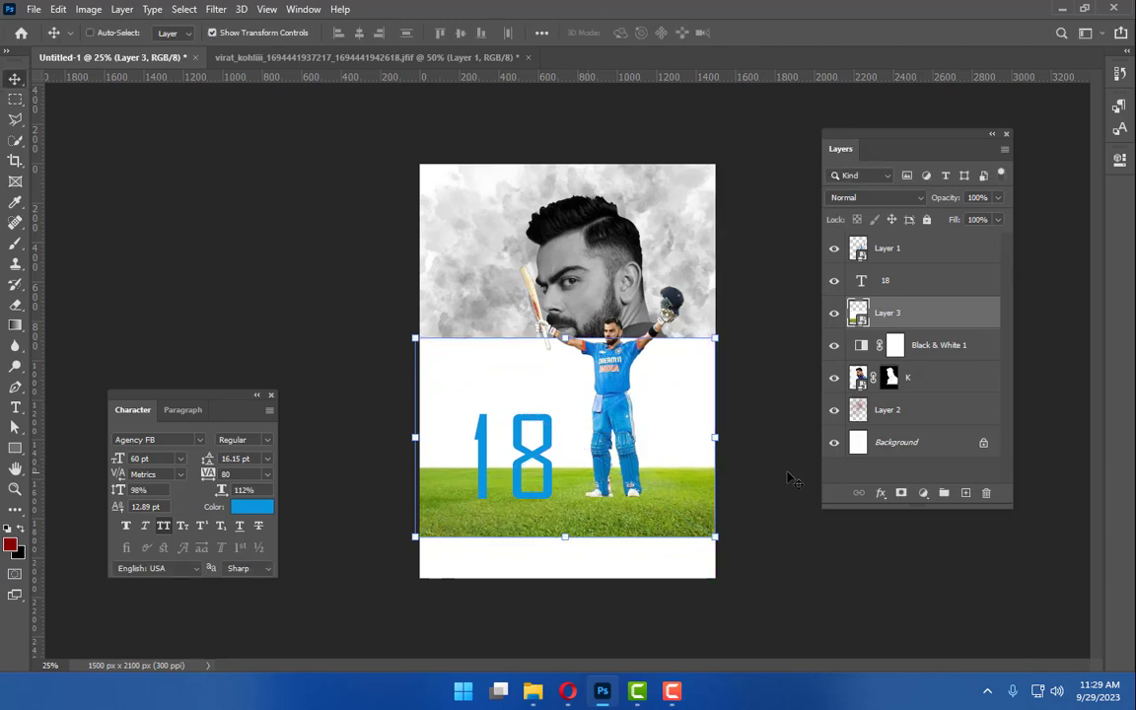
Step: Add a layer mask to the grass layer and paint black over its white upper area with a 300 px brush
left_click(15, 246)
left_click(900, 492)
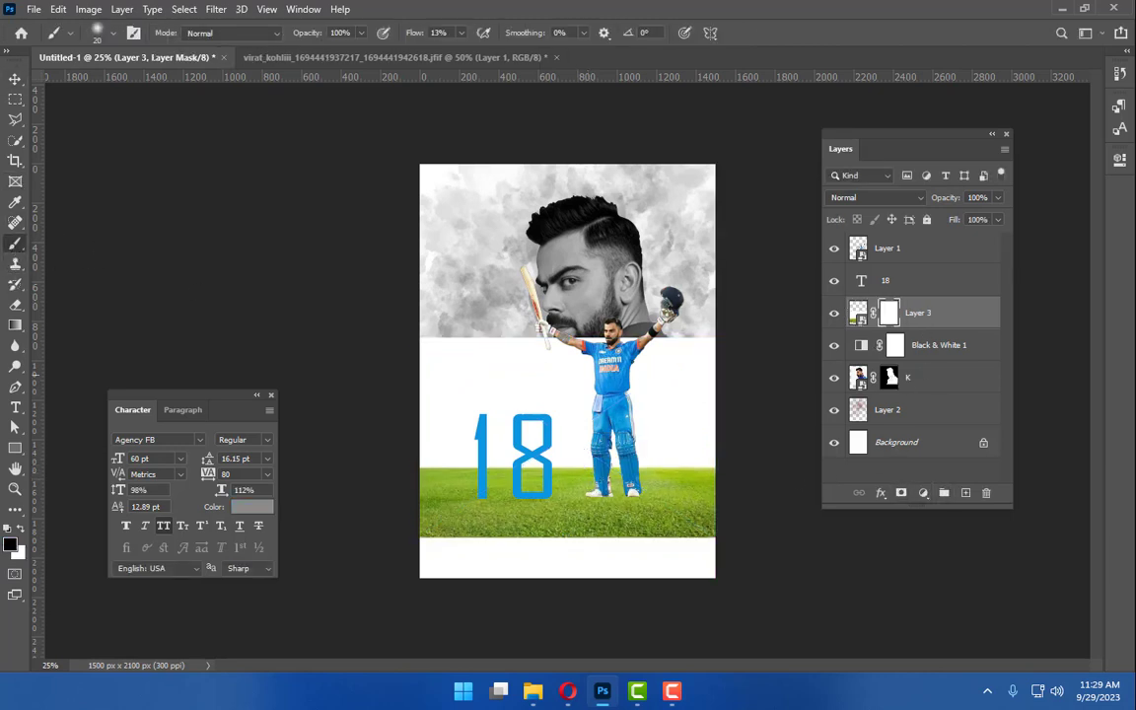
key("bracketright")
key("bracketright")
key("bracketright")
key("bracketright")
key("bracketright")
key("bracketright")
left_click_drag(462, 354, 667, 345)
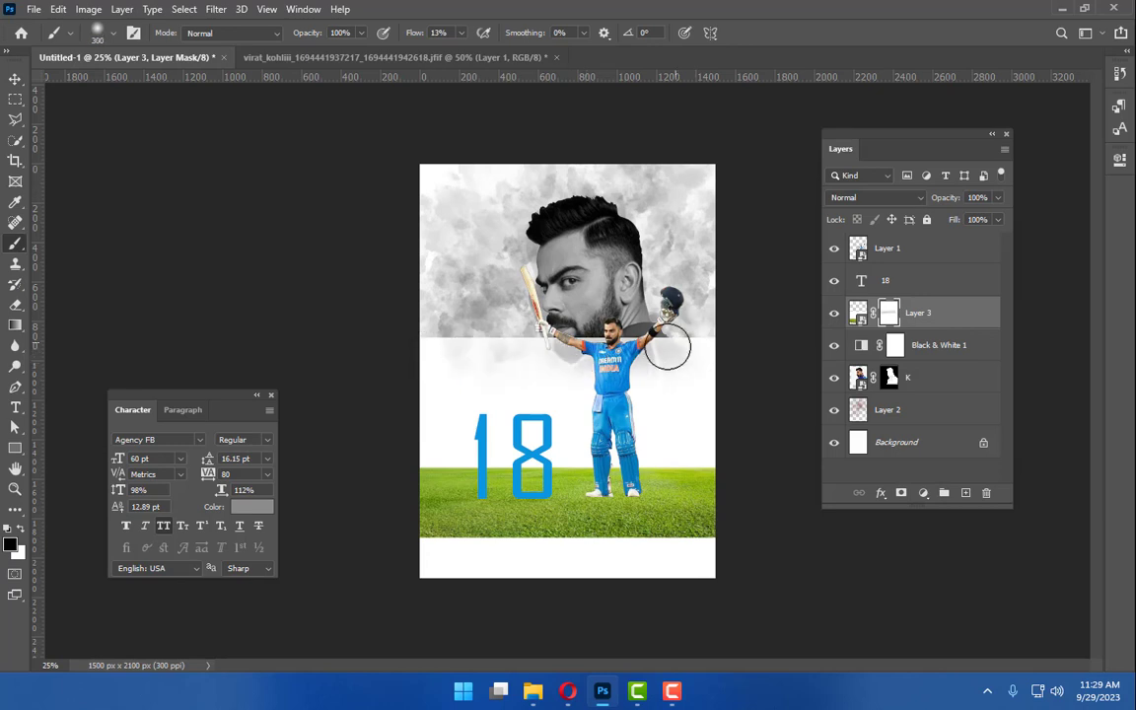
Step: Mask out the remaining white above the grass at 100% flow, refining the grass edge with a 100 px brush
left_click_drag(410, 33, 448, 33)
mouse_move(491, 380)
left_mouse_down()
mouse_move(754, 353)
mouse_move(374, 370)
mouse_move(709, 394)
mouse_move(397, 422)
mouse_move(743, 436)
mouse_move(476, 439)
left_mouse_up()
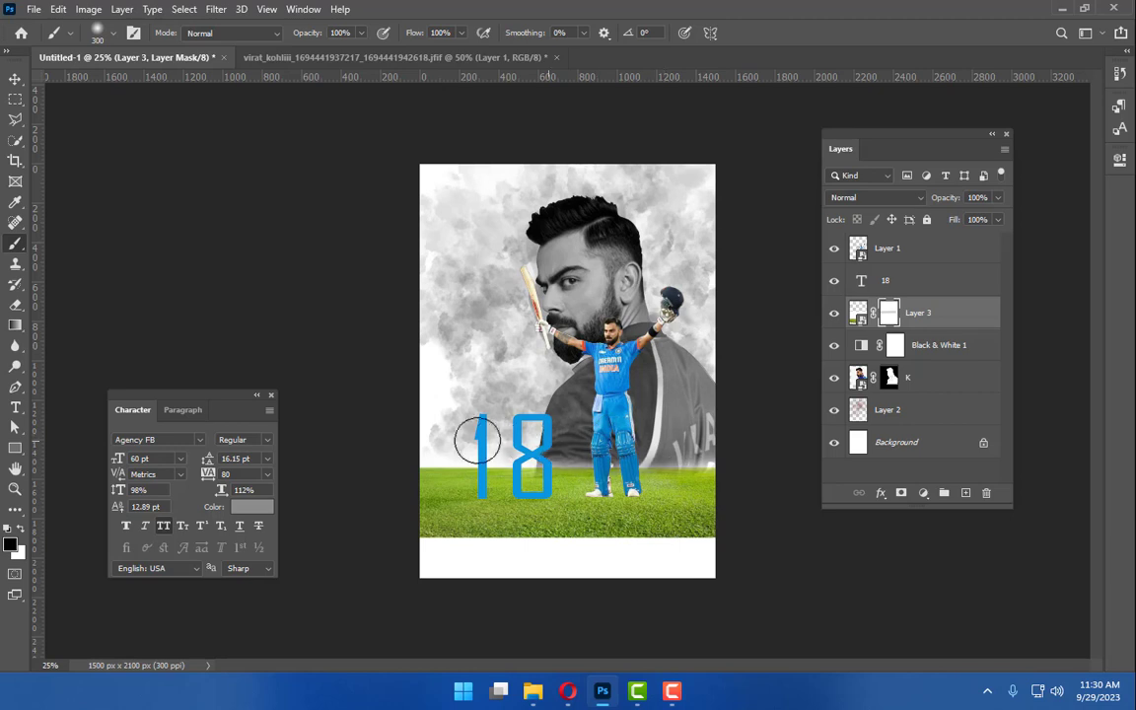
key("bracketleft")
key("bracketleft")
key("bracketleft")
key("bracketleft")
key("bracketleft")
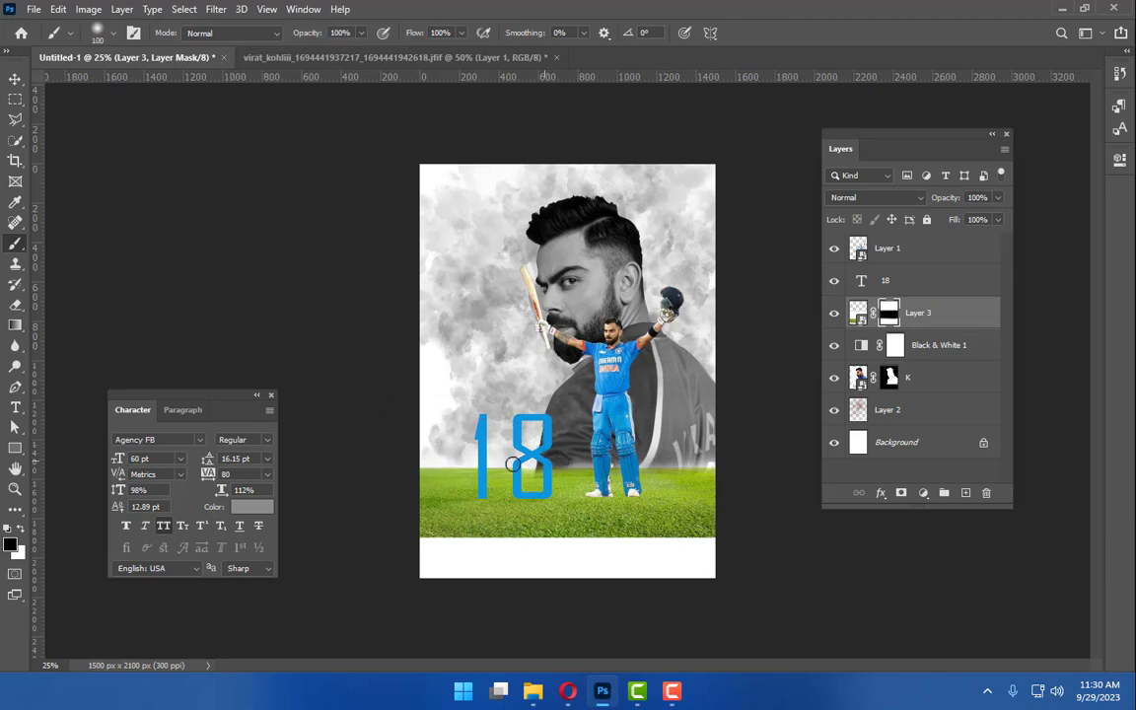
key("bracketleft")
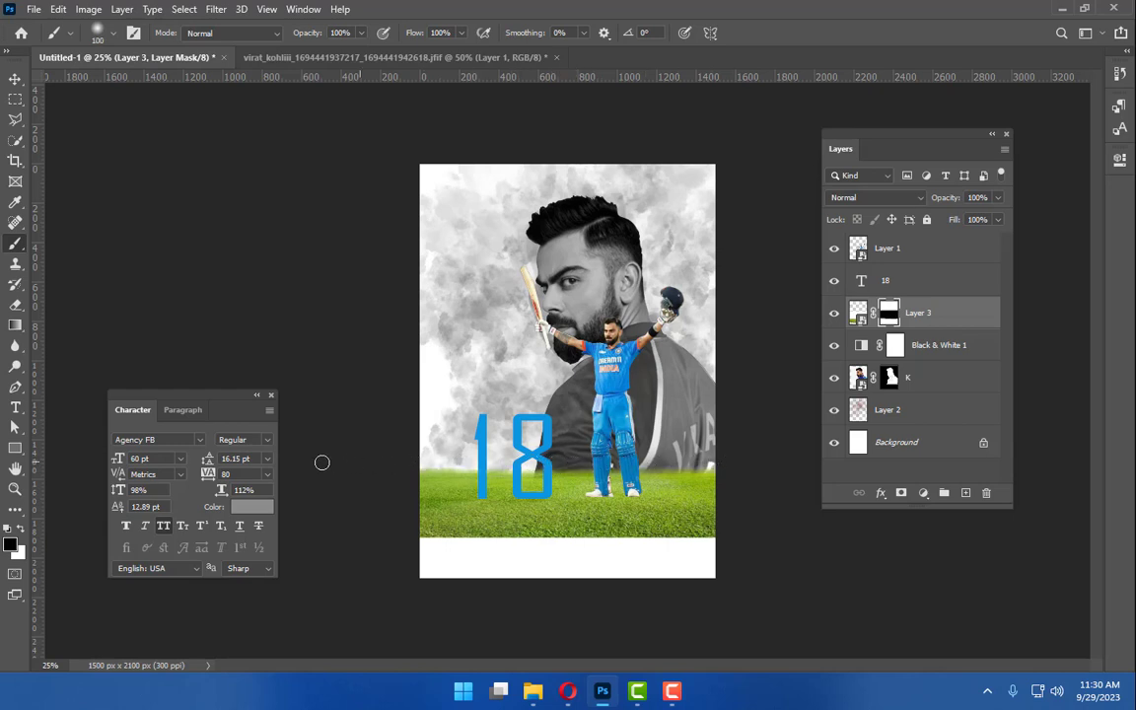
Step: Nudge the "18" text slightly to the right beside the batsman
key("v")
mouse_move(534, 466)
left_mouse_down()
mouse_move(533, 446)
mouse_move(538, 461)
left_mouse_up()
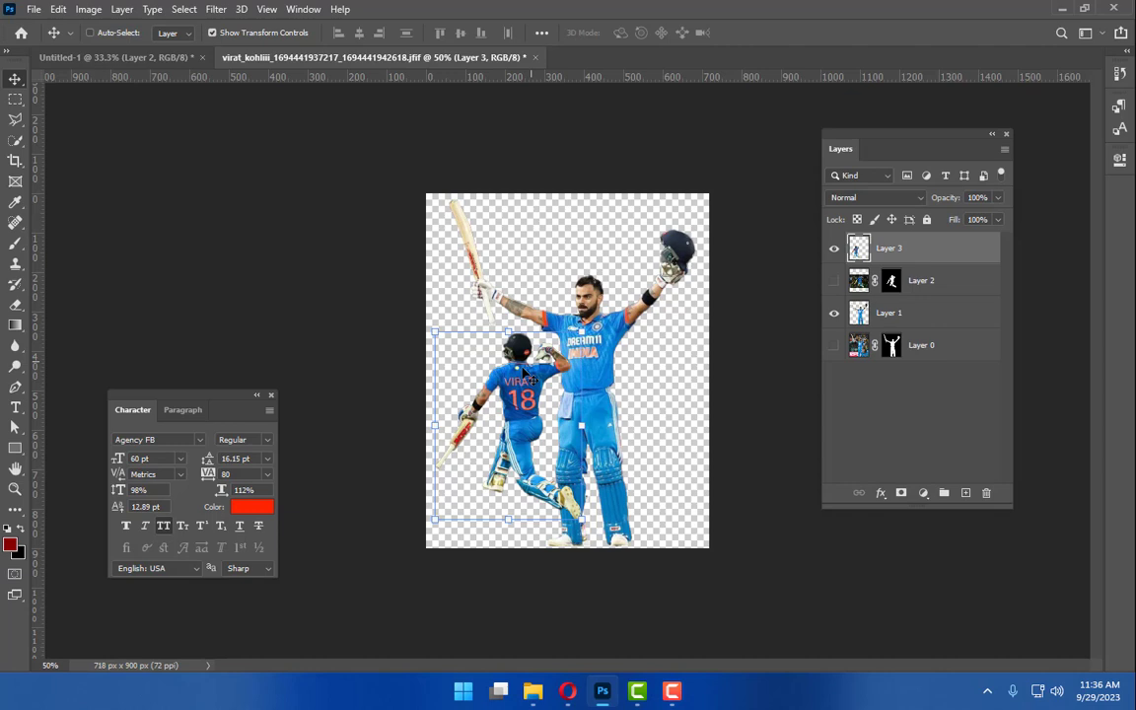
Step: Scale the back-view batsman on Layer 5 to about 286%, place it behind and left of the portrait, and fade it to 25% opacity
left_click_drag(470, 340, 405, 235)
left_click_drag(466, 305, 616, 561)
left_click_drag(525, 364, 436, 316)
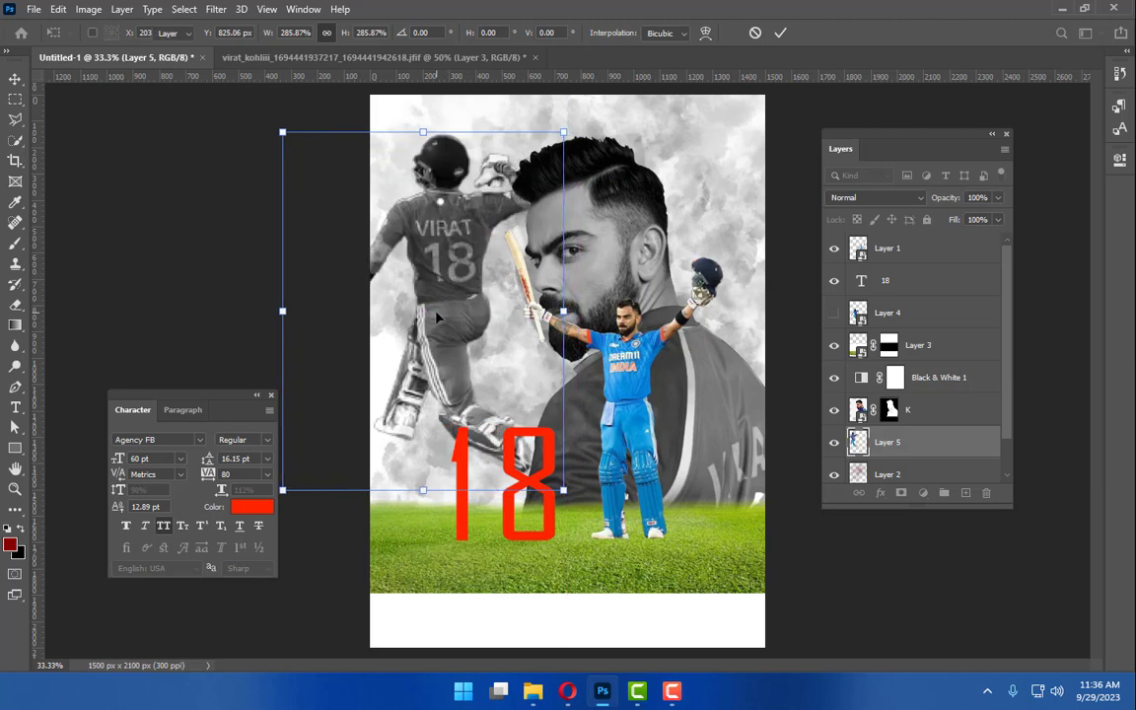
key("Return")
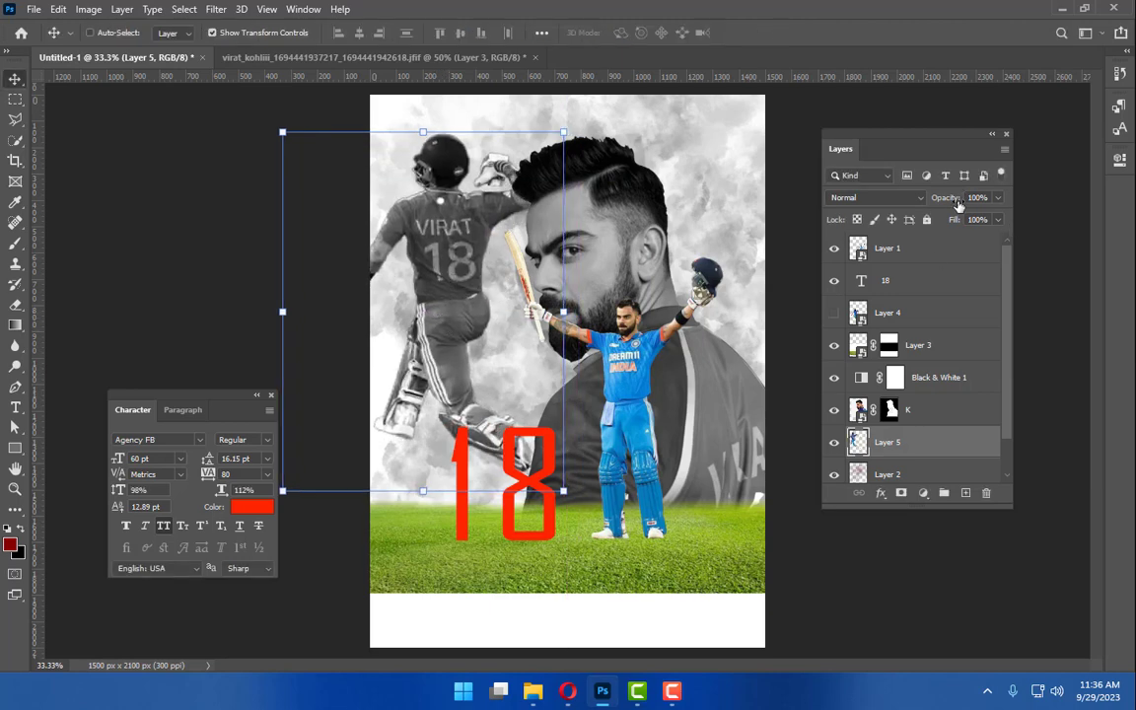
left_click_drag(959, 203, 887, 202)
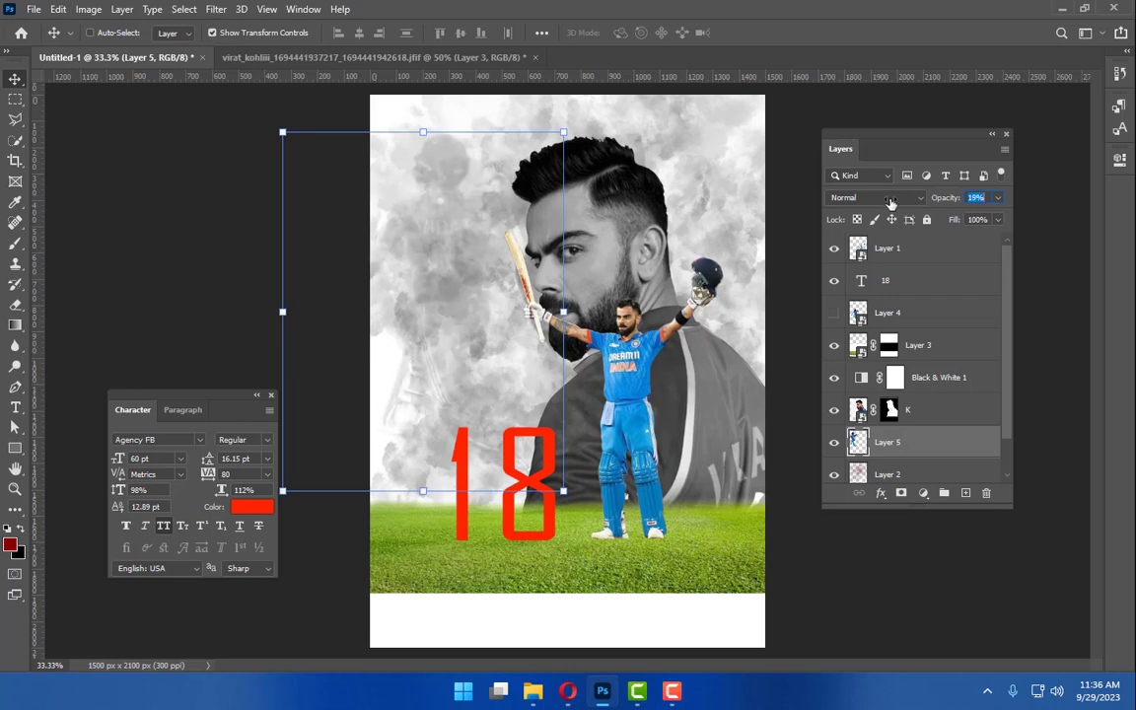
left_click_drag(893, 201, 895, 201)
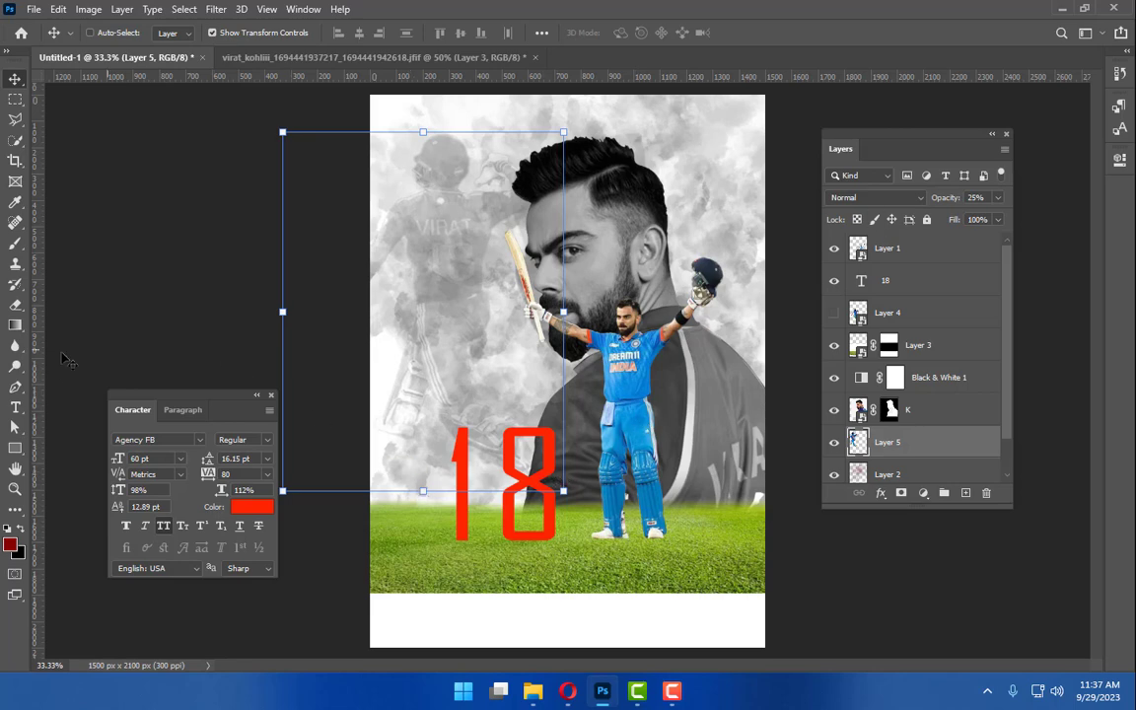
Step: Add the text "VIRAT" above the "18" and scale it down to about 38.3 pt to match the number's width
key("ctrl+plus")
key("t")
left_click(383, 375)
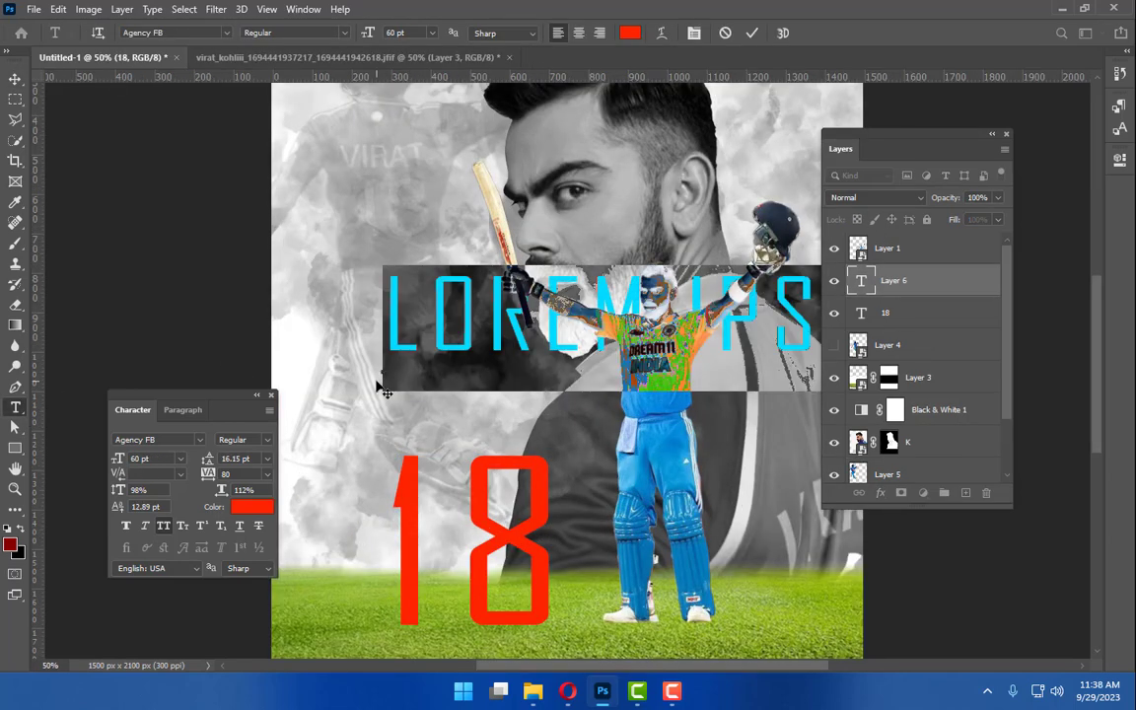
type("VI")
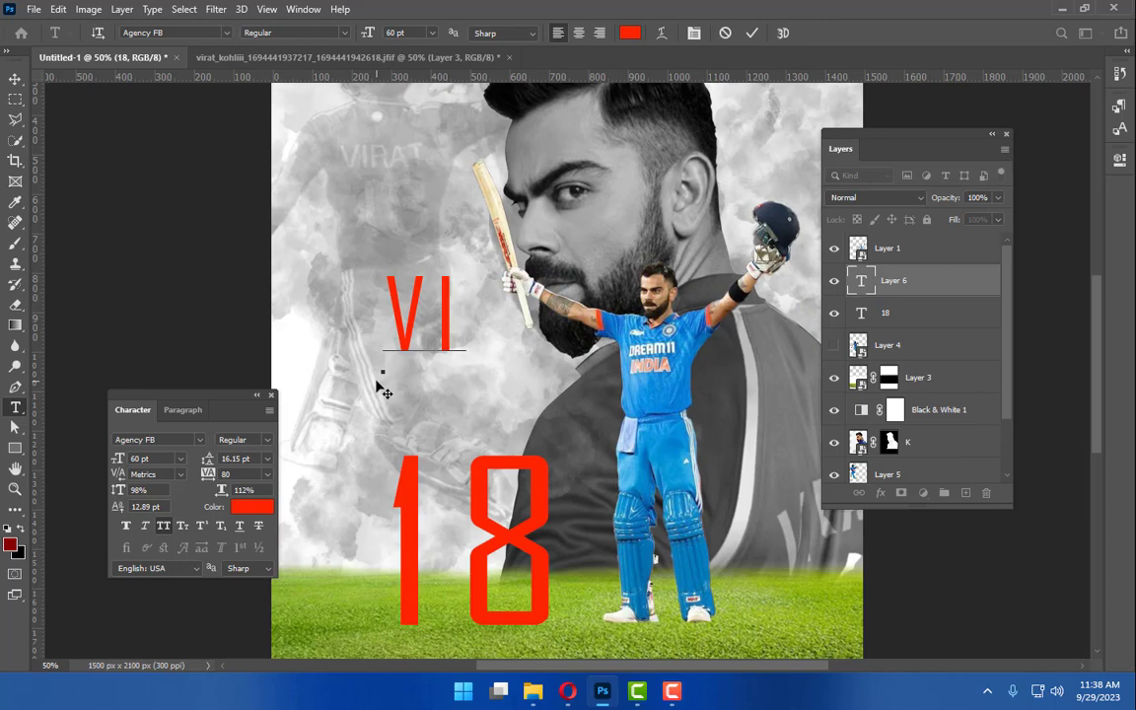
type("RA")
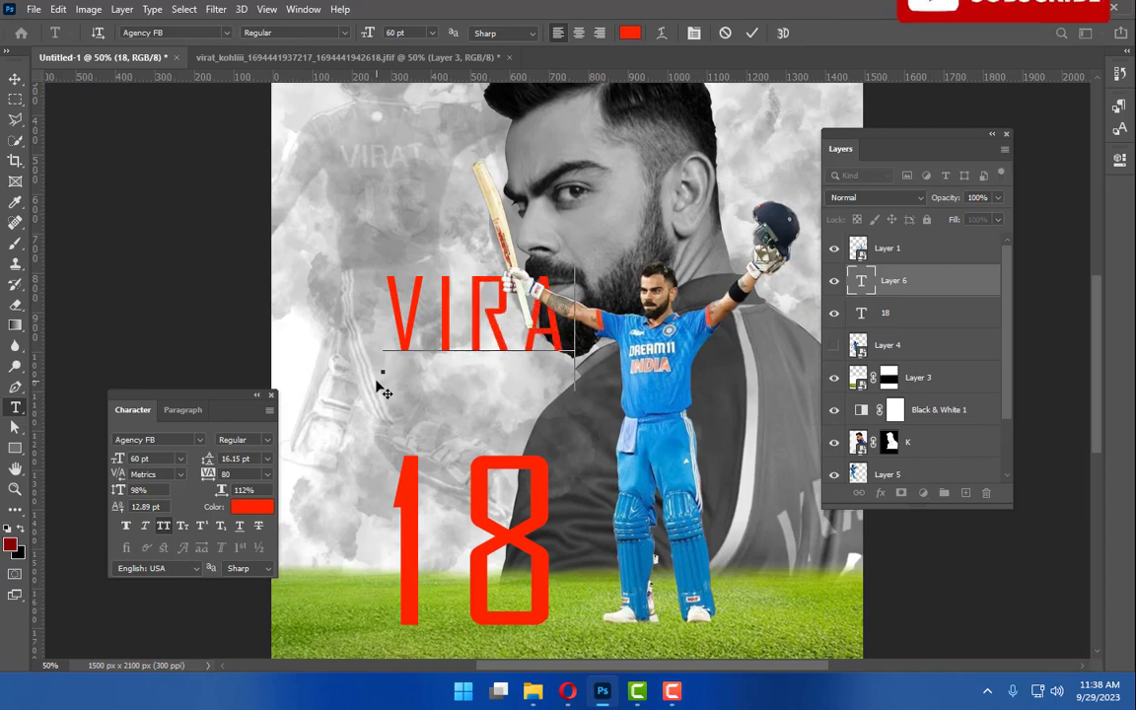
type("T")
left_click(16, 81)
left_click_drag(605, 353, 544, 415)
key("Return")
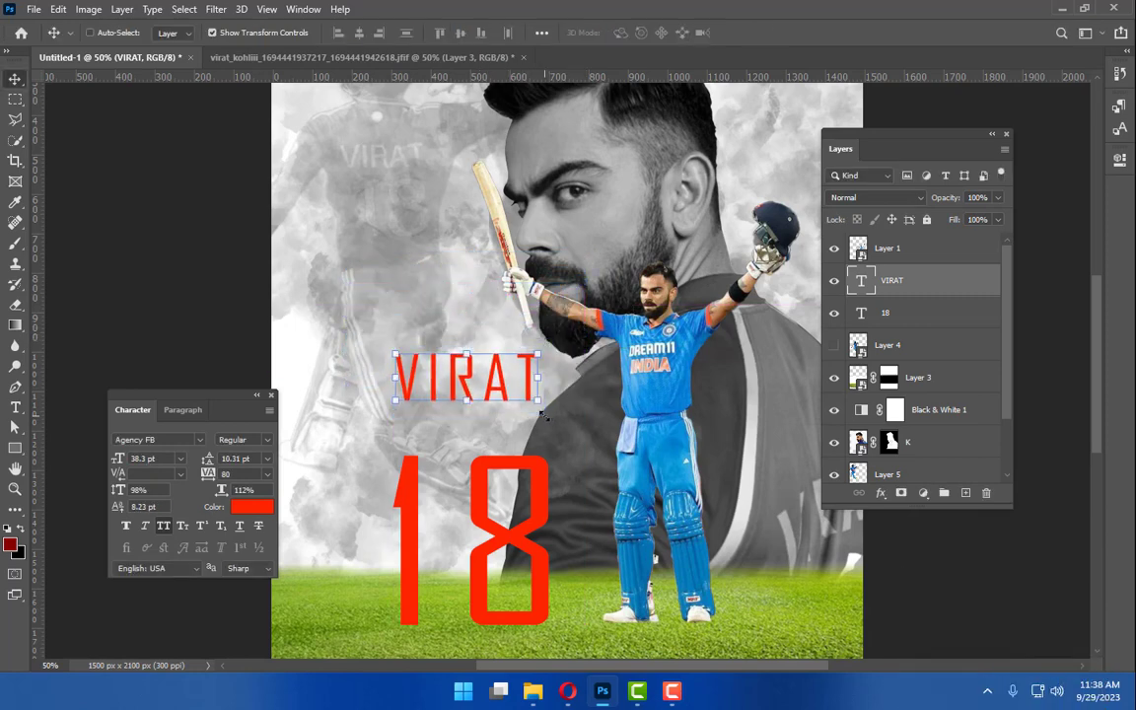
Step: Recolor the "VIRAT" text with the blue sampled from the batsman's trousers and set its font to Agency FB
double_click(507, 397)
left_click(251, 507)
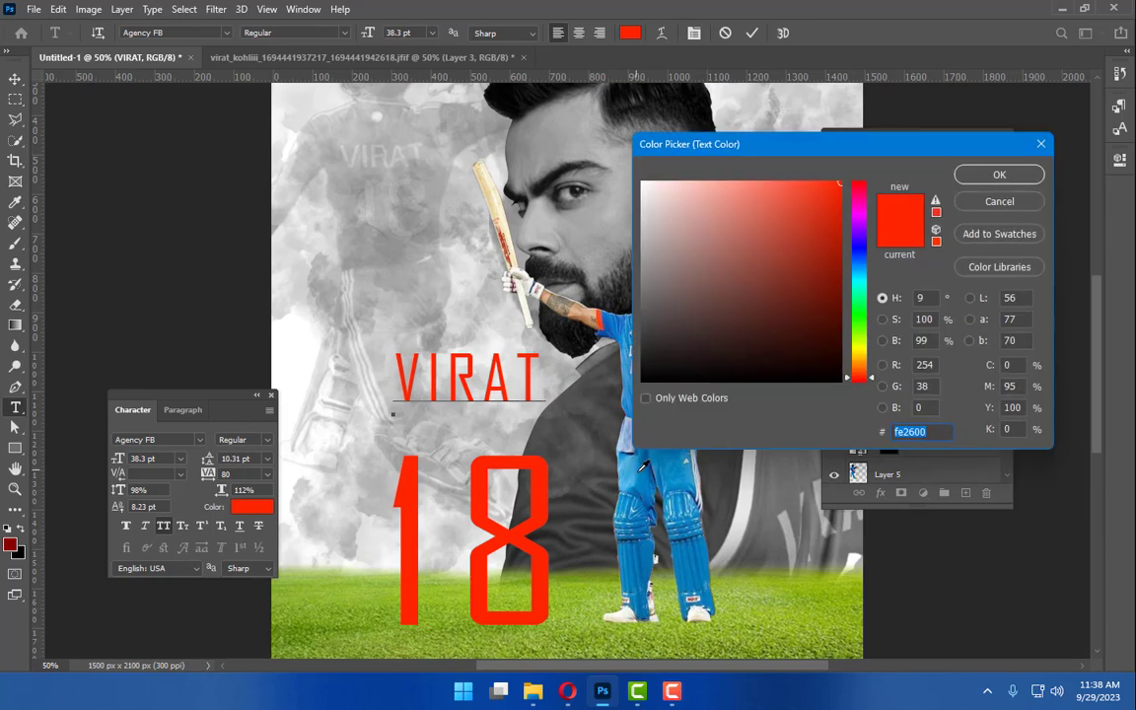
left_click(640, 470)
left_click(998, 177)
left_click(227, 33)
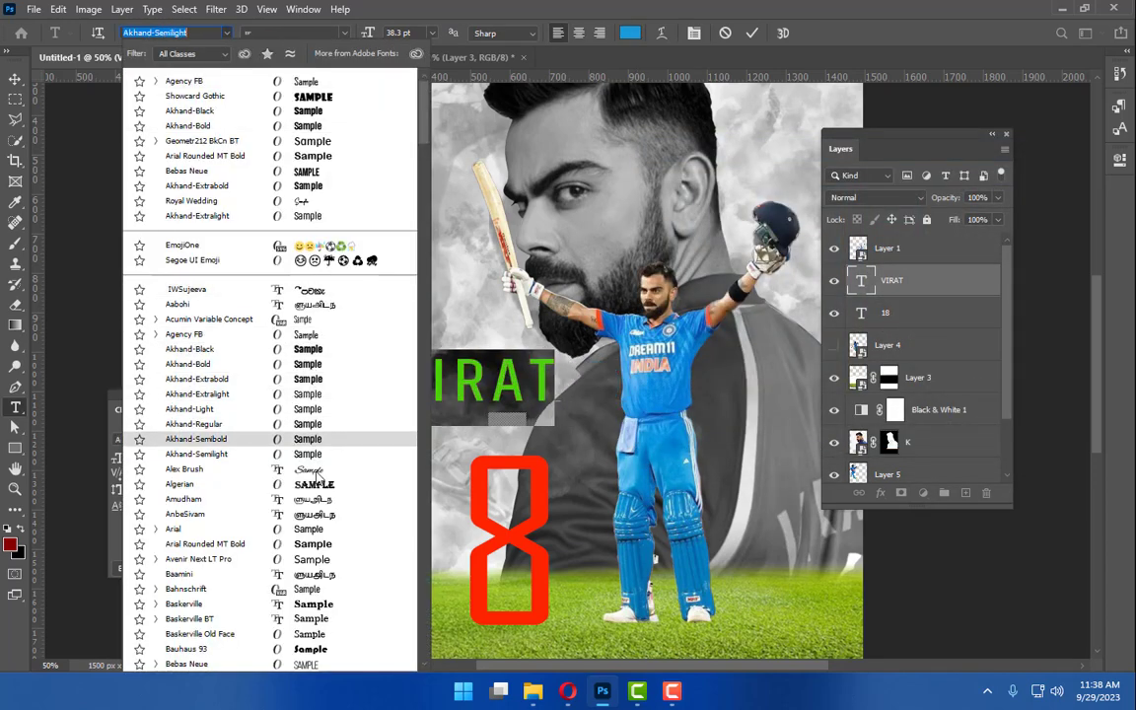
left_click(308, 334)
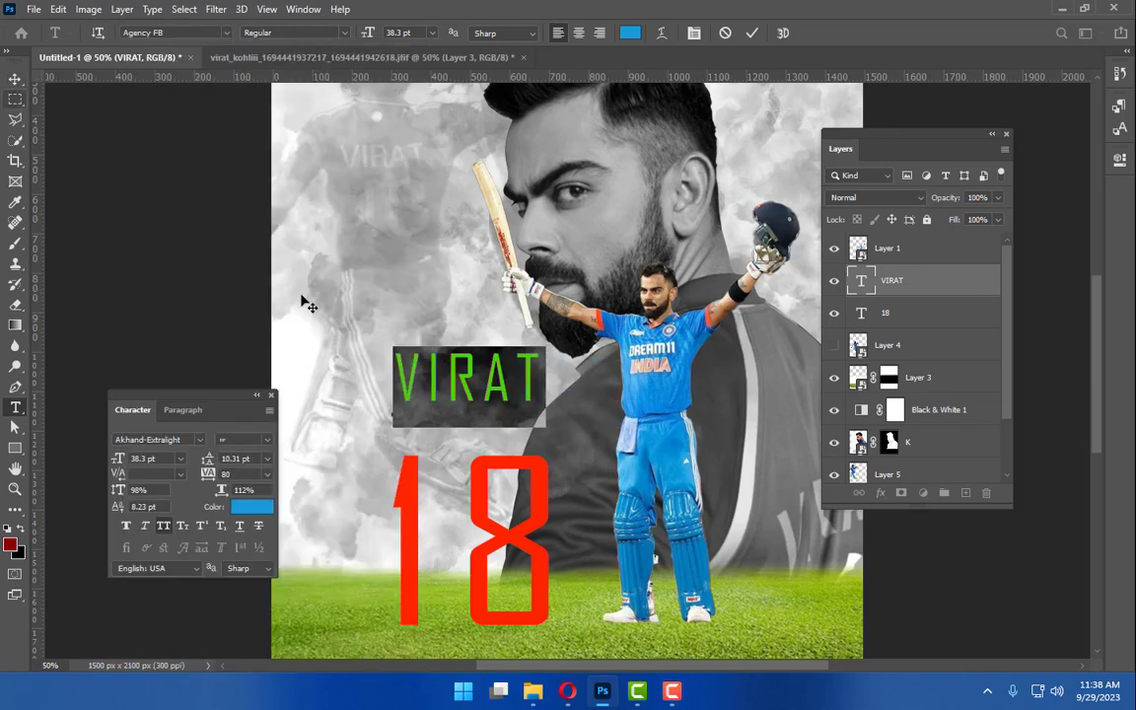
Step: Duplicate the "VIRAT" text directly below itself and change the copy's wording to "KOHLI"
left_click(14, 79)
left_click_drag(471, 389, 471, 437, "alt")
double_click(470, 437)
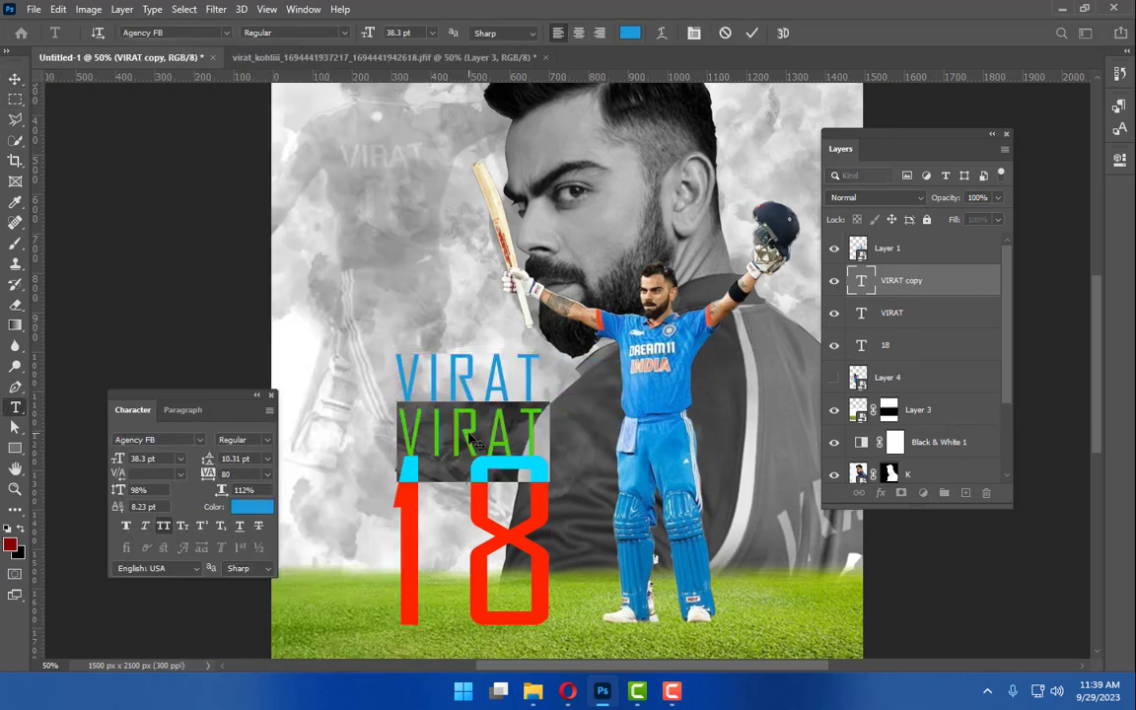
type("KO")
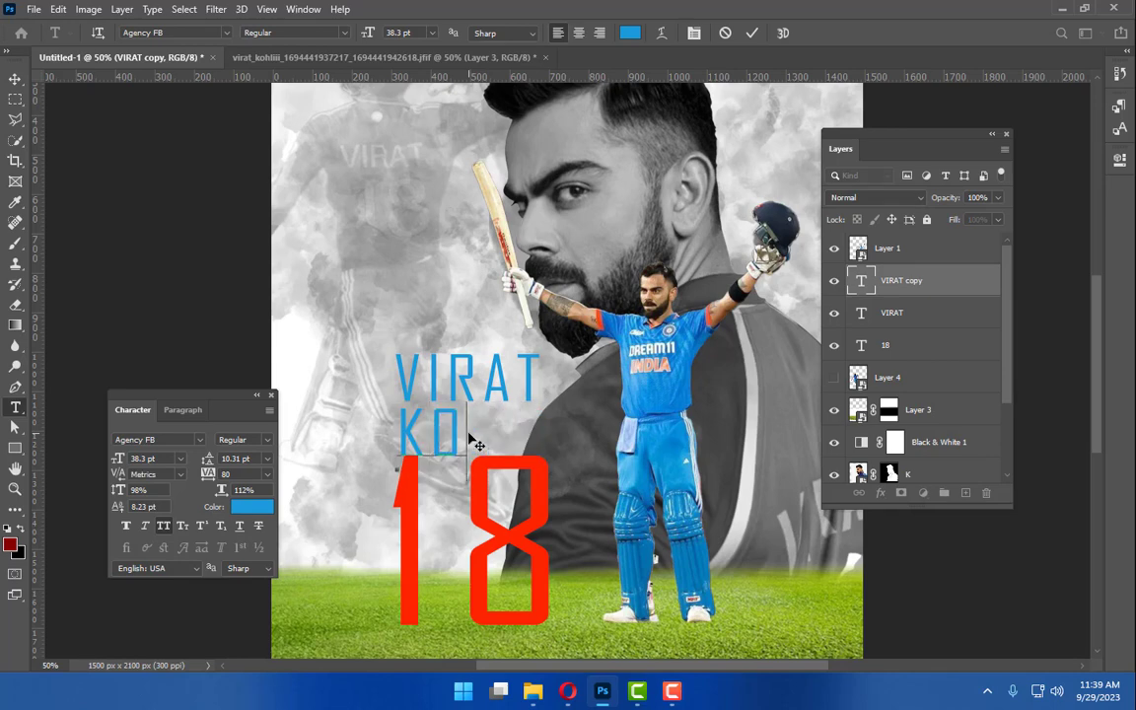
type("HLI")
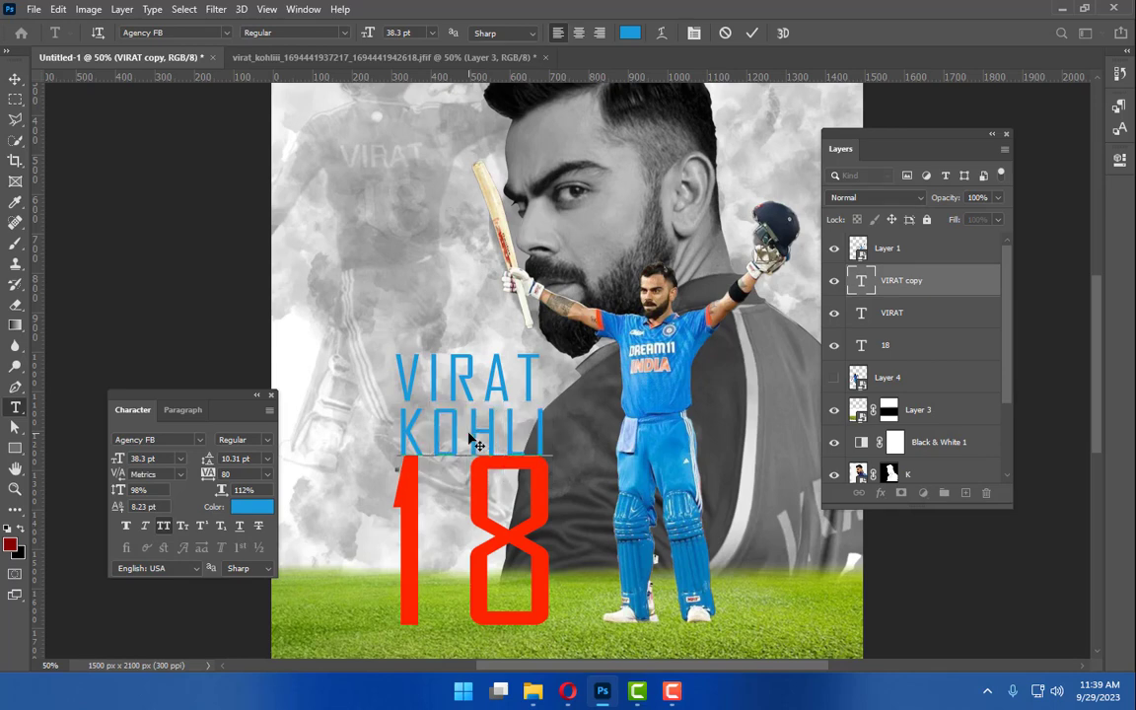
left_click(15, 81)
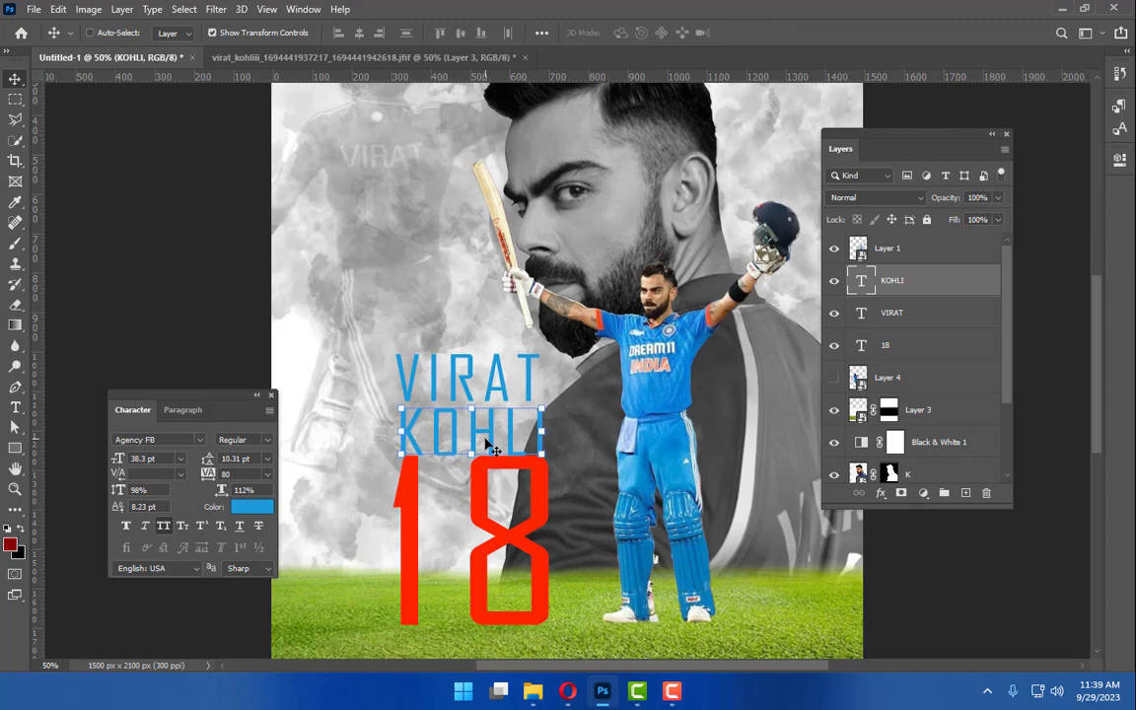
Step: Enlarge the "VIRAT" text to about 42.96 pt so it spans slightly wider than "KOHLI" below it
left_click(442, 395, "ctrl")
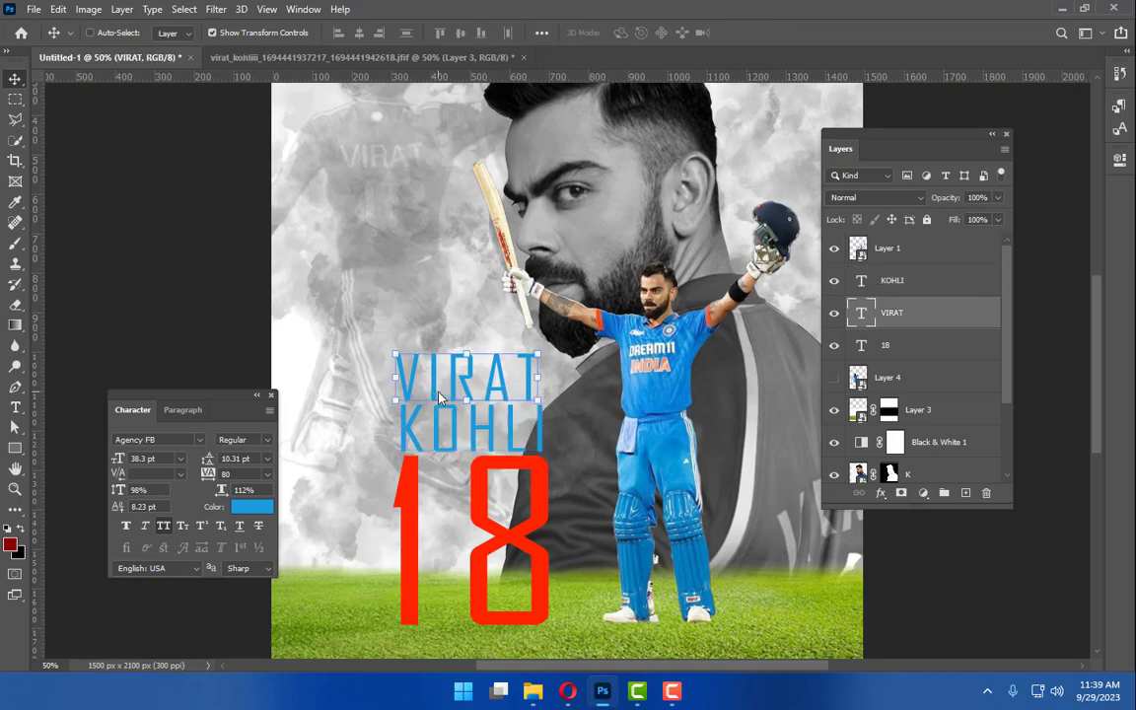
key("ctrl+plus")
key("ctrl+plus")
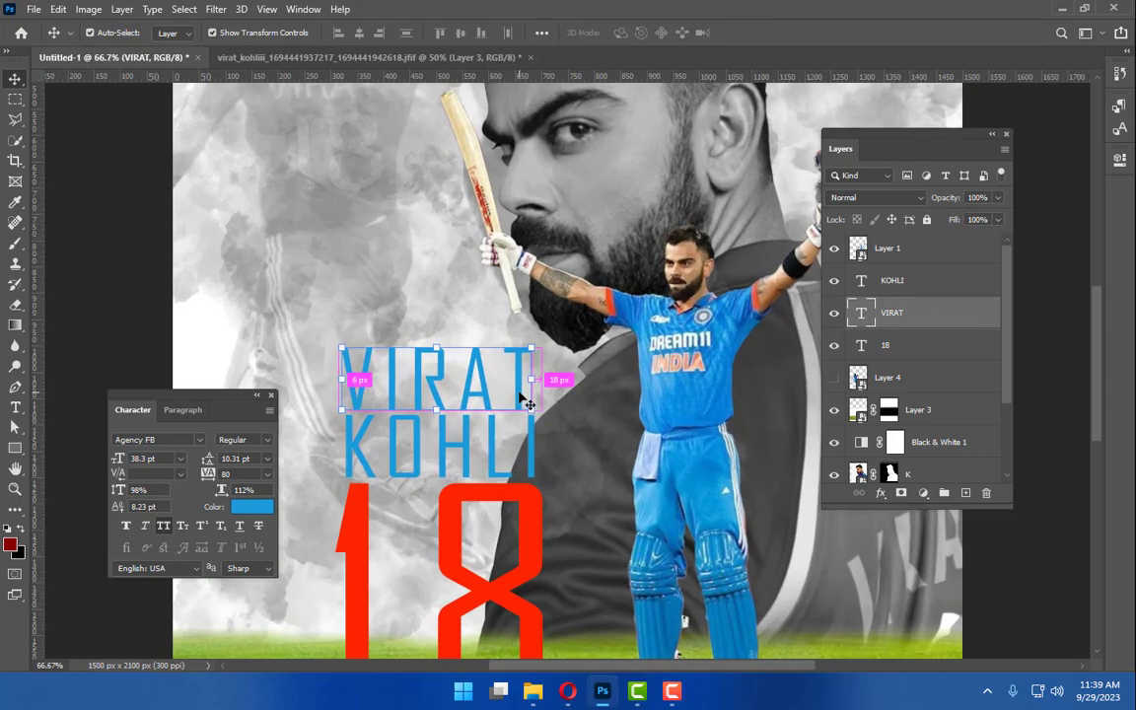
left_click_drag(430, 375, 540, 316)
left_click_drag(618, 282, 651, 254)
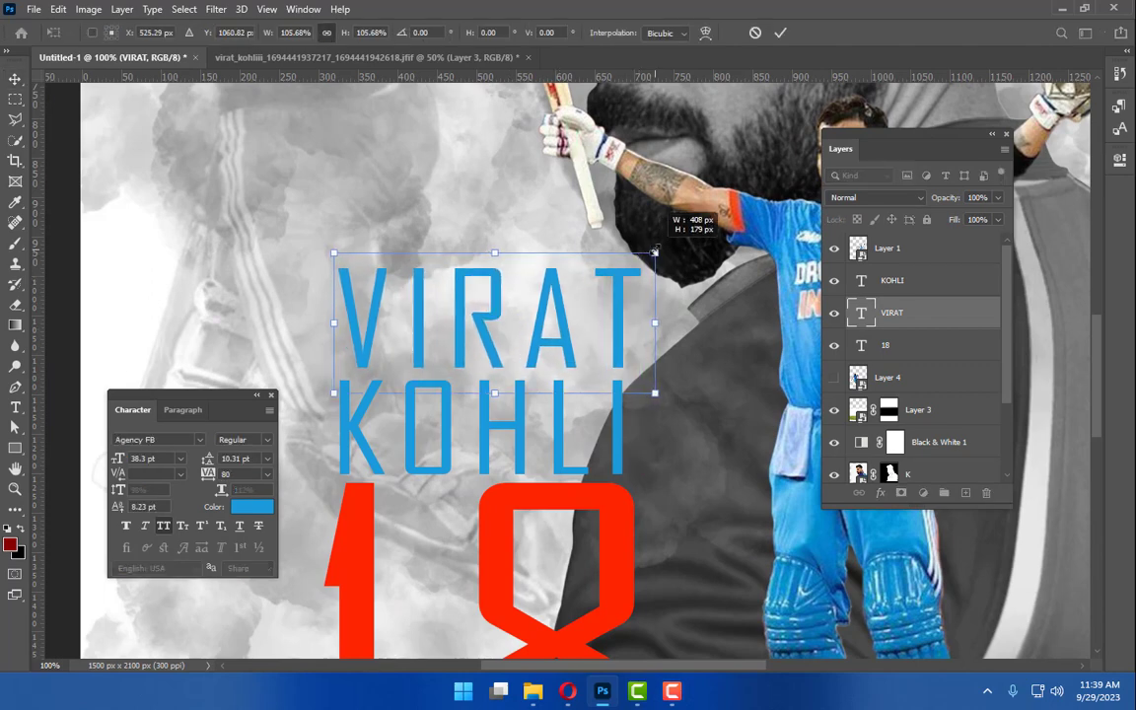
left_click_drag(333, 323, 312, 322)
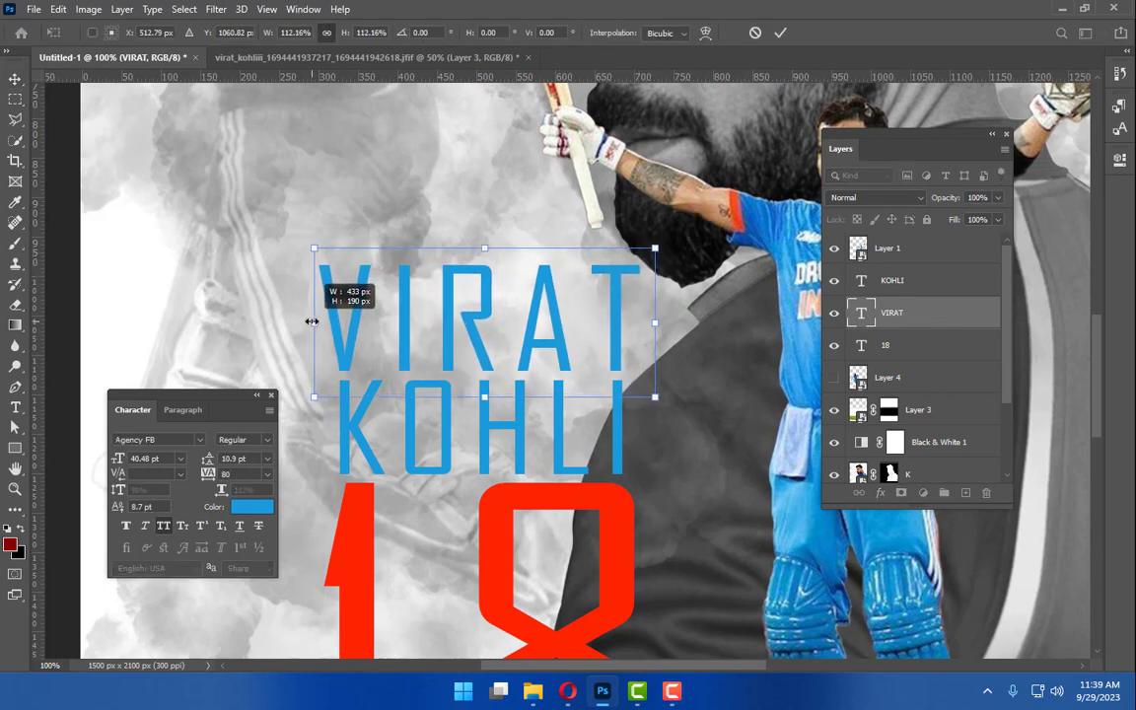
key("Return")
key("ctrl+minus")
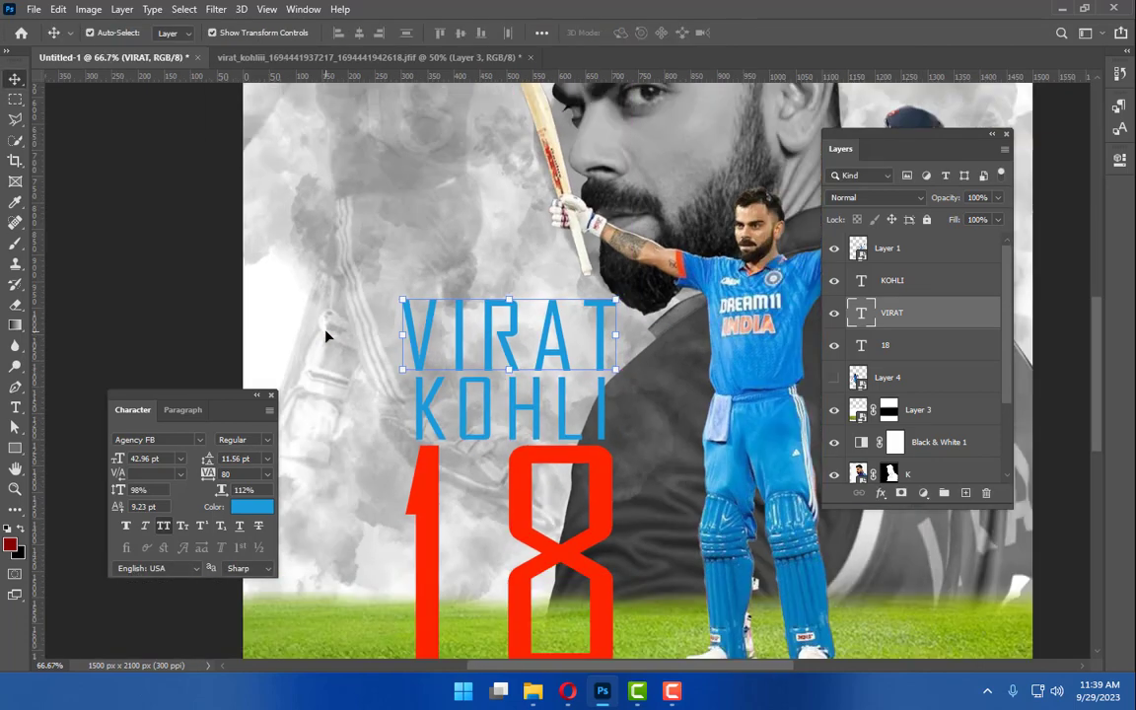
key("ctrl+minus")
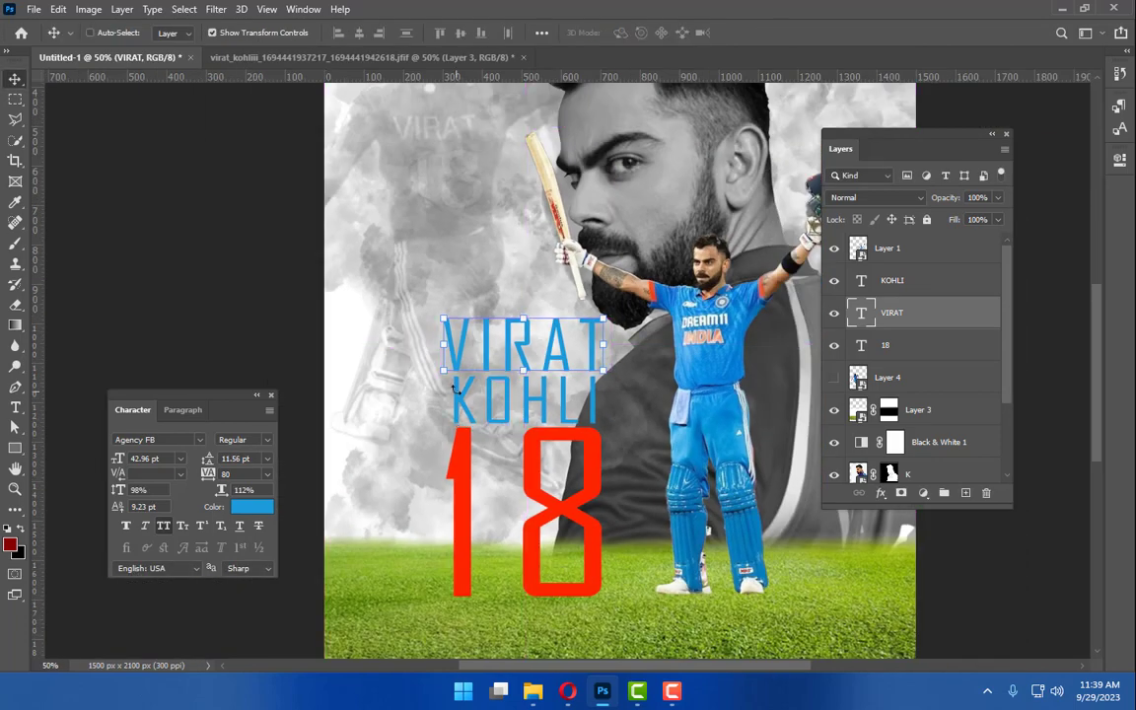
Step: Set the font style of both the "KOHLI" and "VIRAT" texts to Bold
left_click(465, 412, "ctrl")
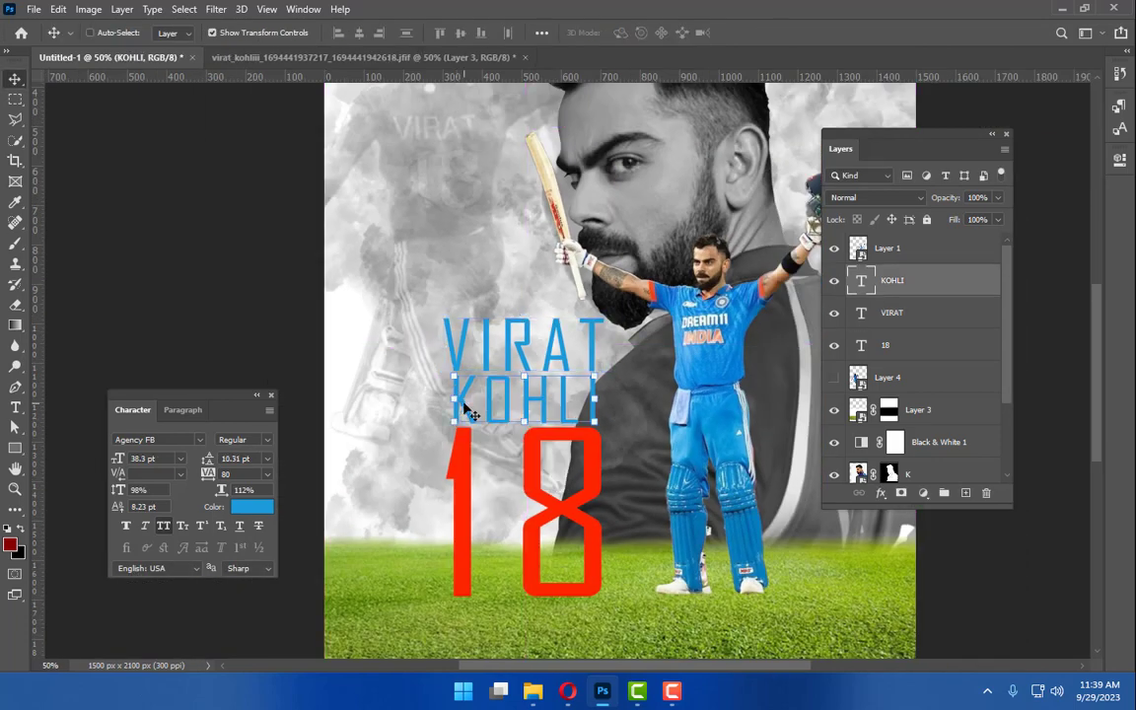
left_click(243, 440)
left_click(242, 471)
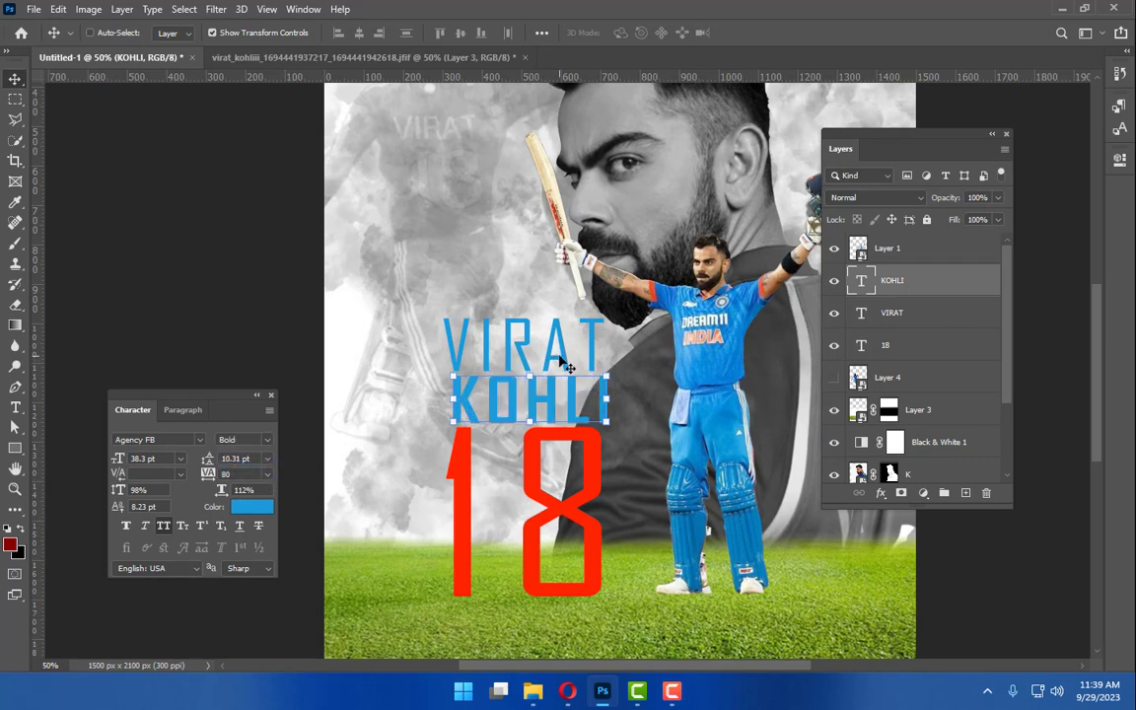
left_click(552, 345, "ctrl")
left_click(243, 440)
left_click(255, 470)
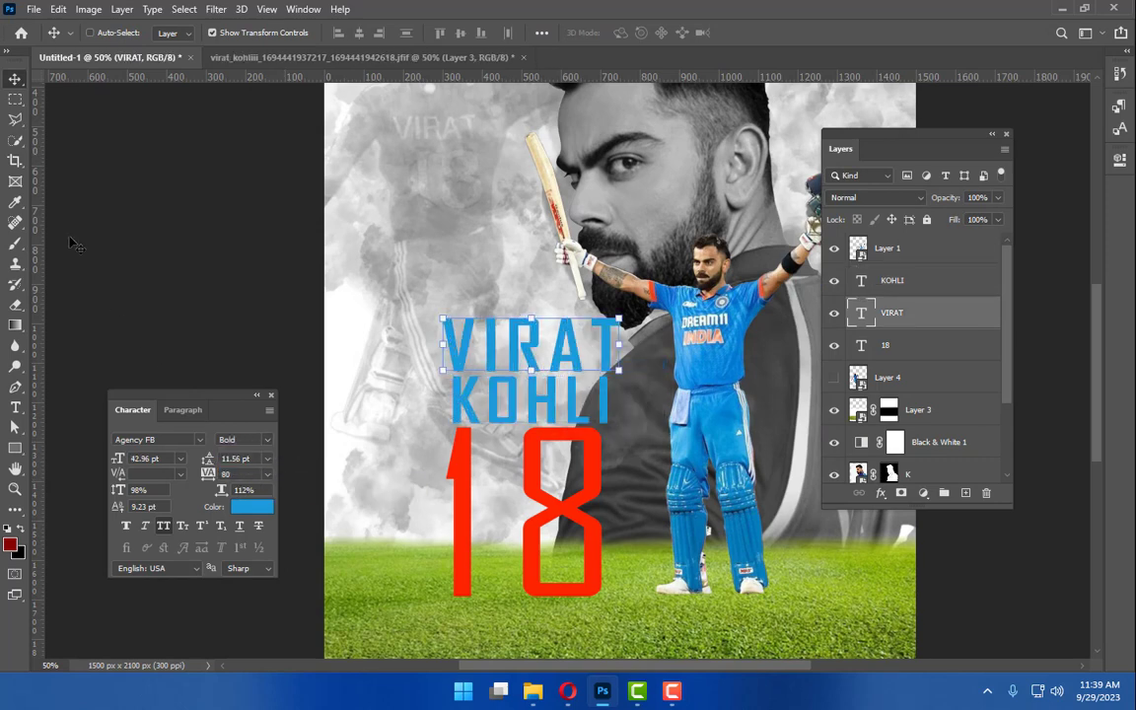
Step: Scale the "VIRAT" and "KOHLI" texts down together so they fit the width of the "18" below
left_click(914, 286, "shift")
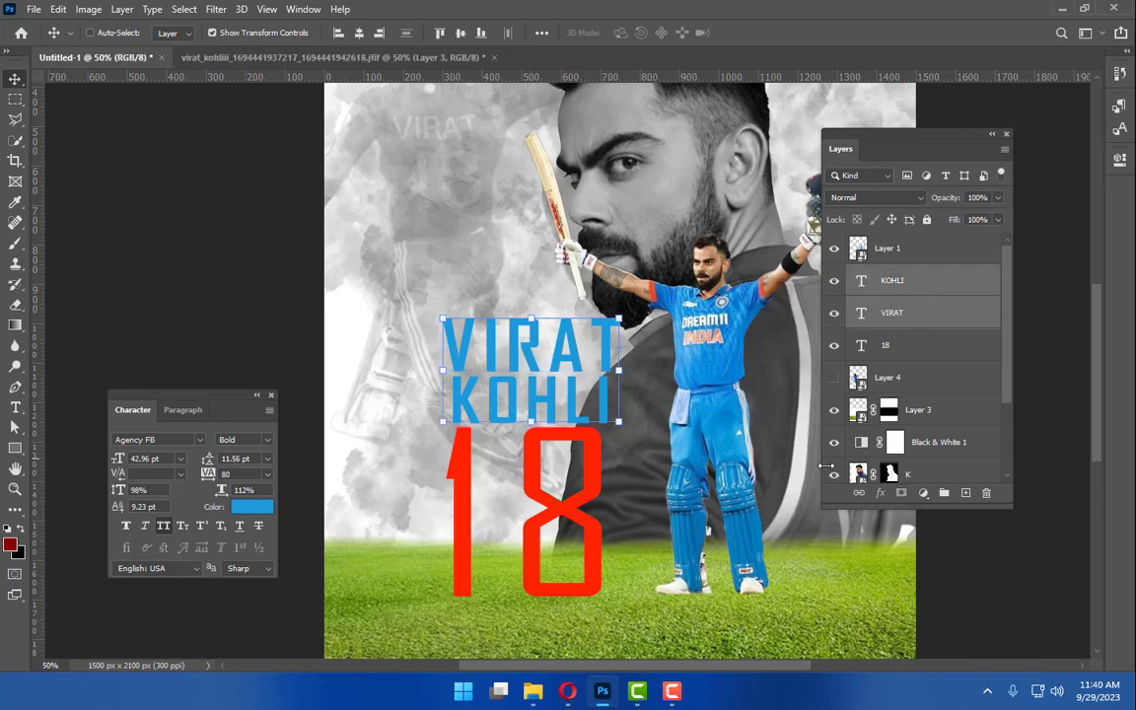
key("ctrl+t")
left_click_drag(620, 422, 609, 418)
key("Return")
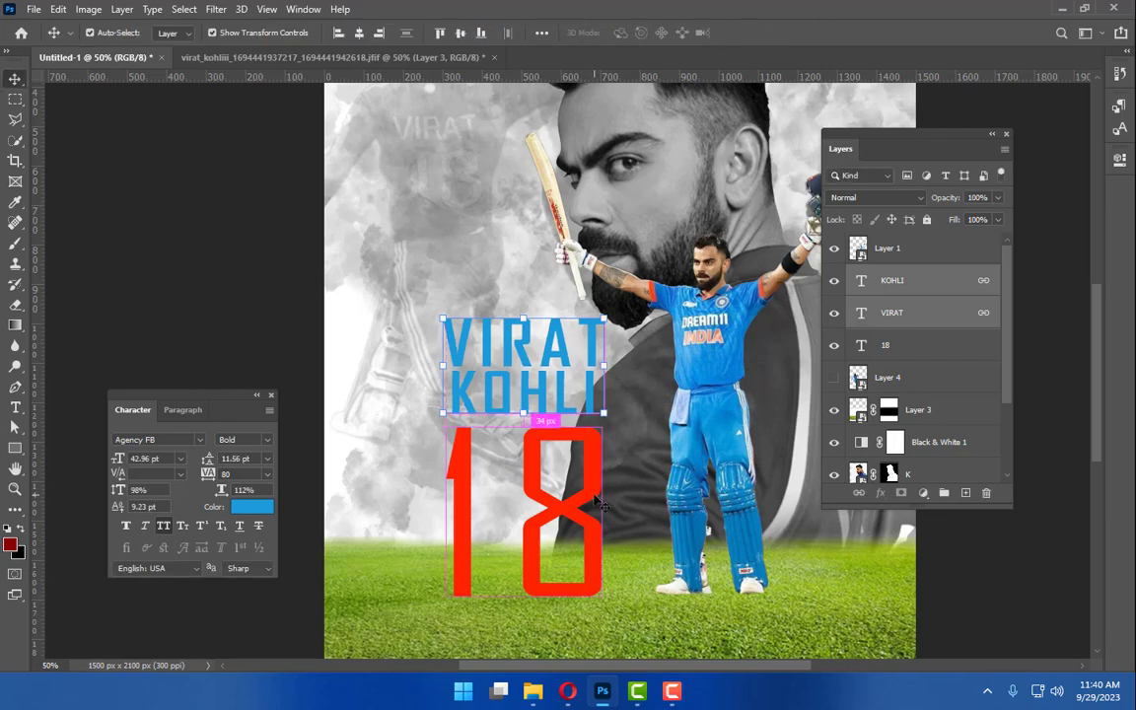
key("ctrl+minus")
Step: Recolor the "18" text to the bright blue 23abf2, starting from a shade sampled on the batsman's trousers
left_click(533, 473)
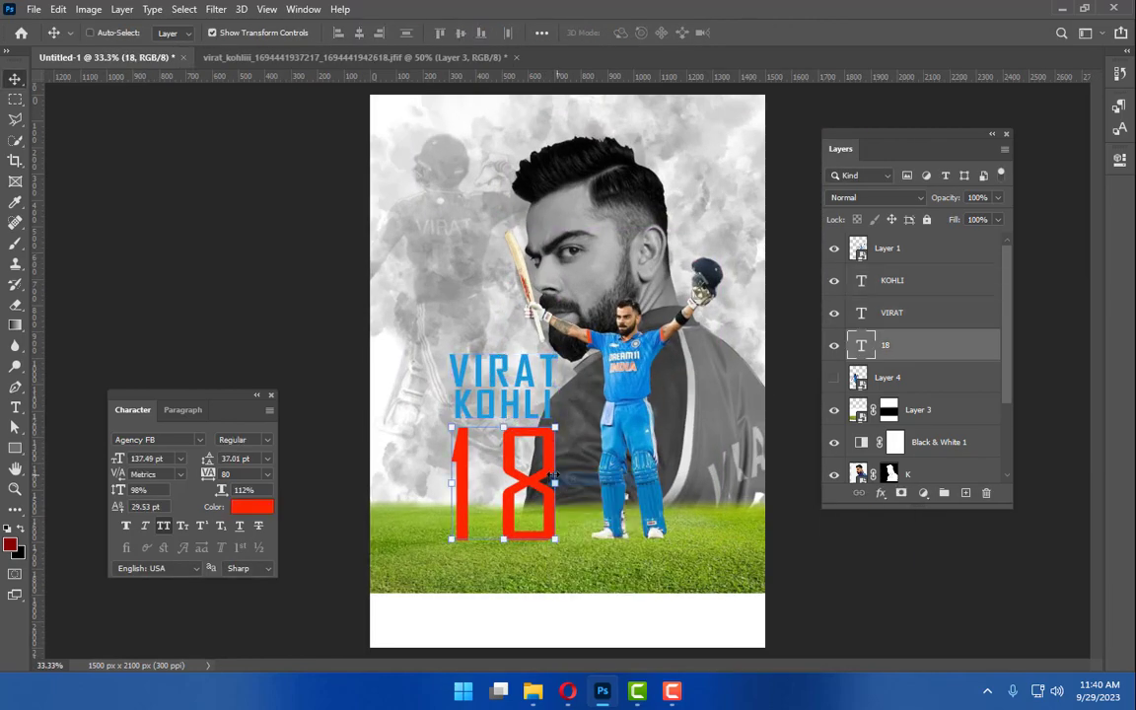
double_click(502, 474)
left_click(252, 507)
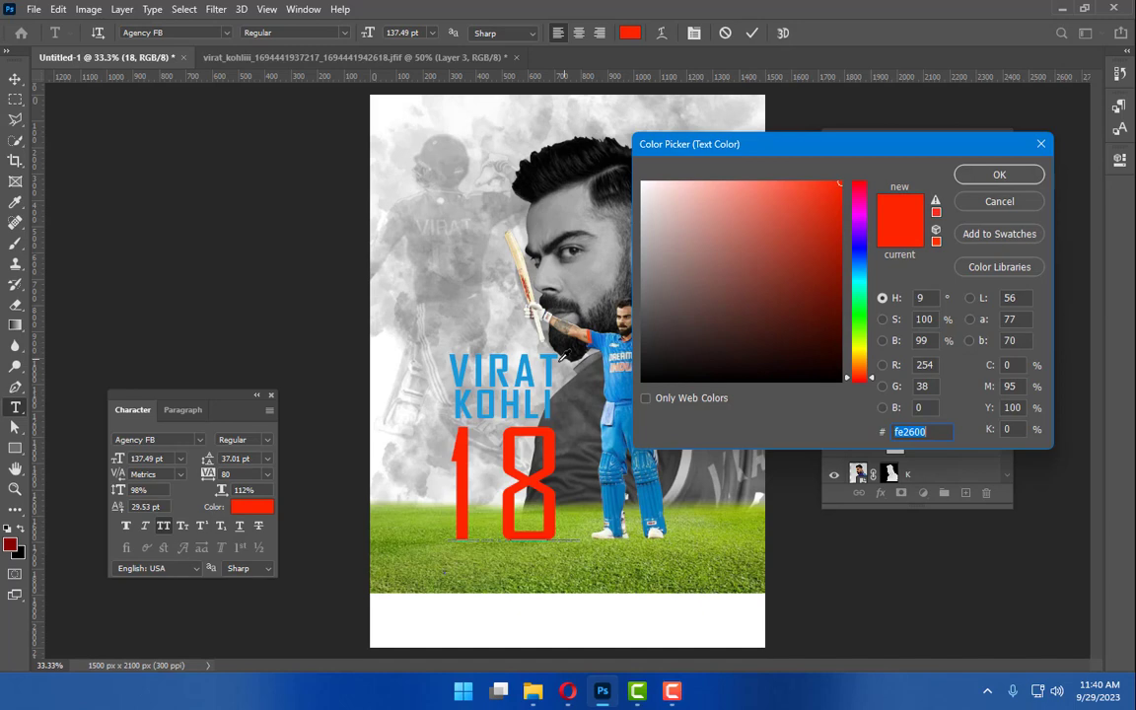
left_click(613, 430)
left_click(813, 191)
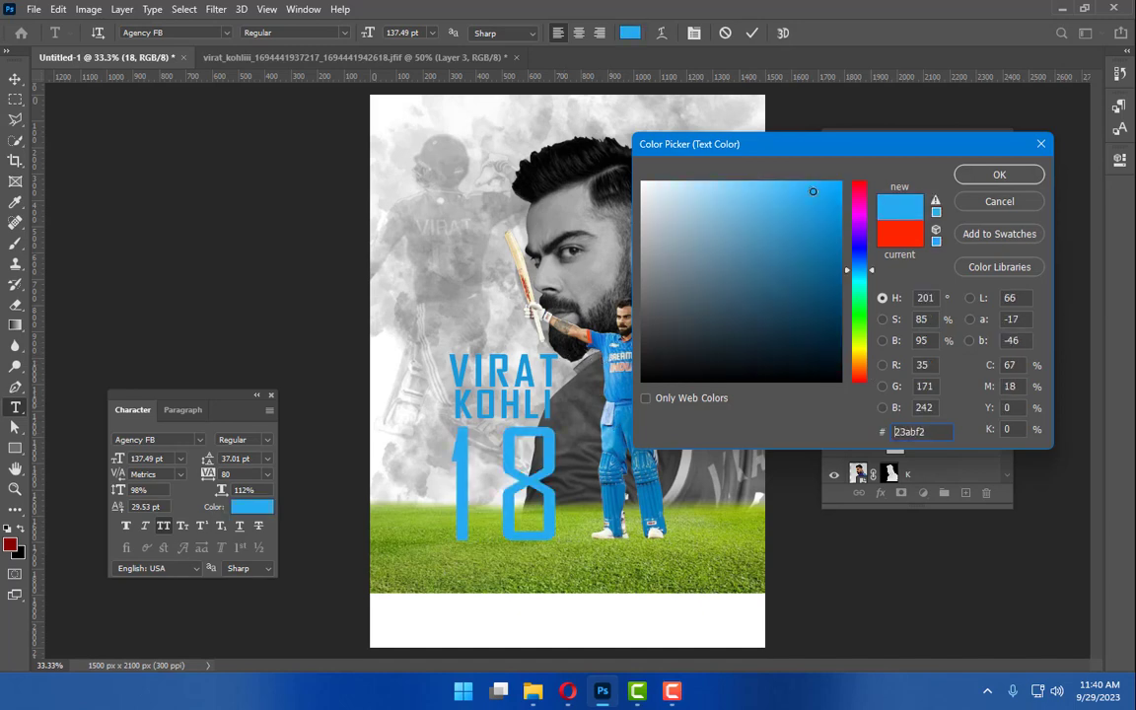
left_click(978, 177)
left_click(14, 79)
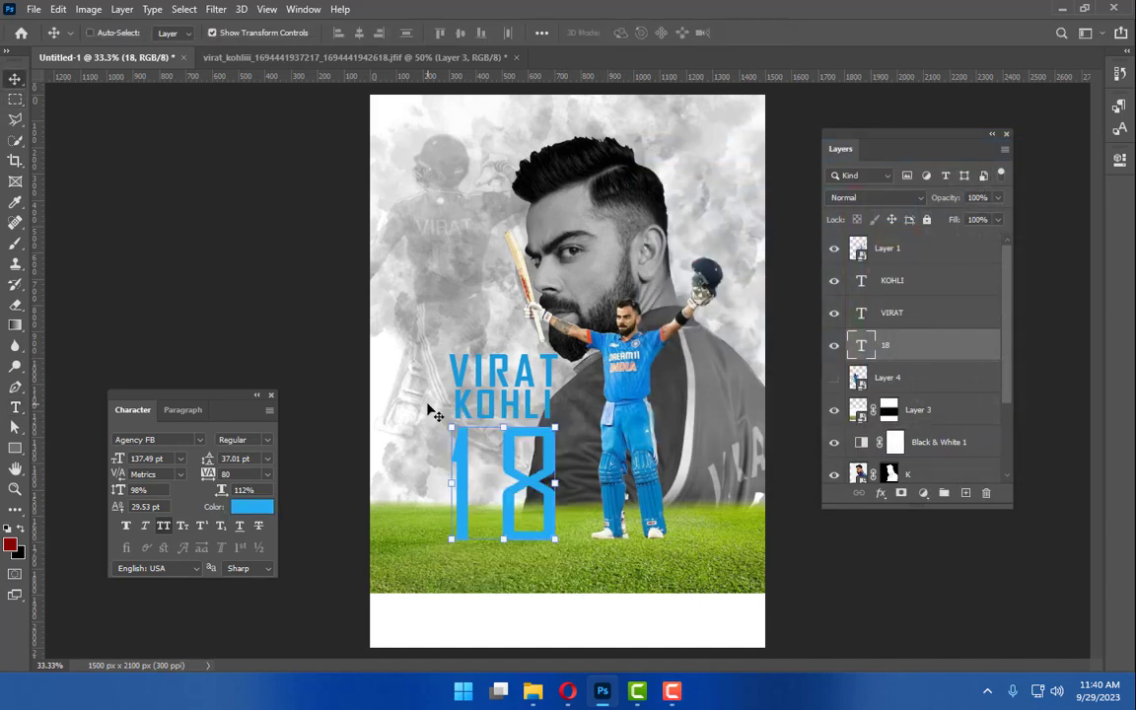
Step: Add a new empty layer directly above the grass on Layer 3
key("ctrl+plus")
left_click_drag(634, 603, 404, 342)
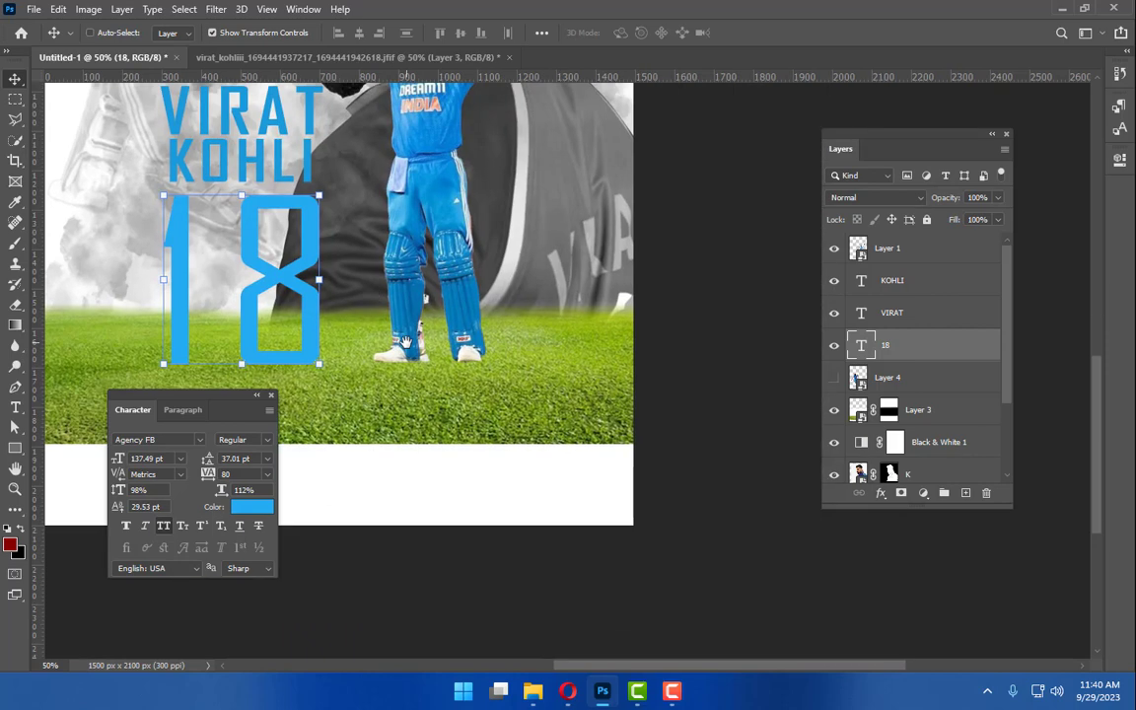
scroll(931, 441, "down", 3)
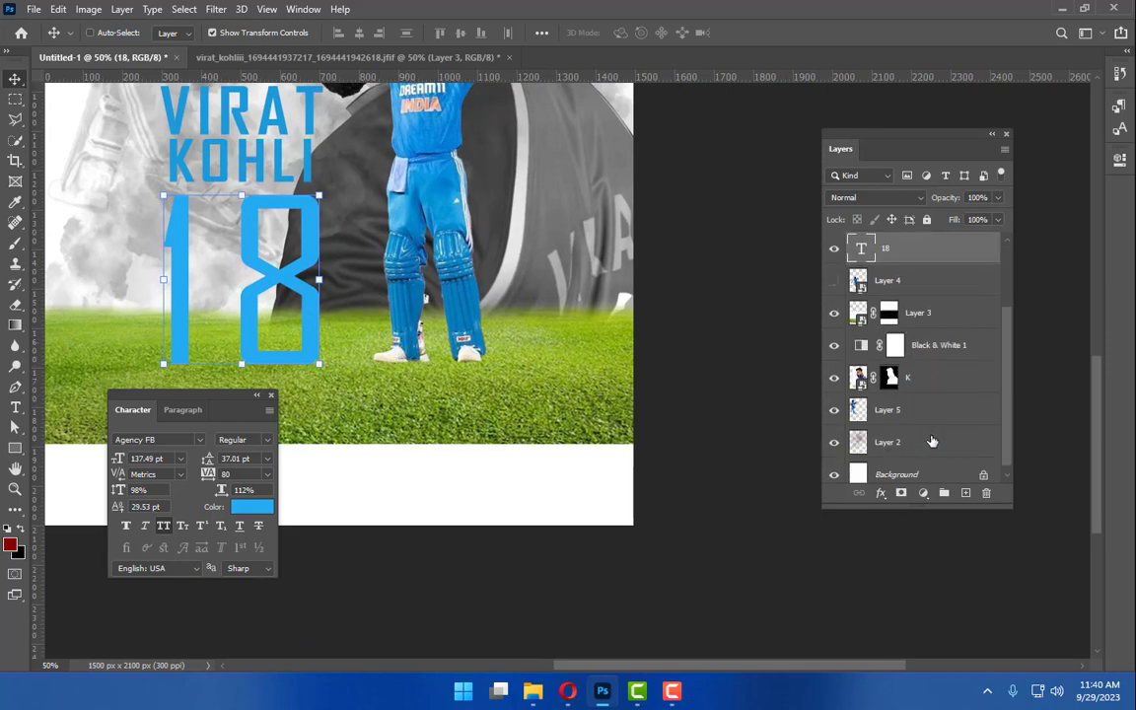
scroll(917, 374, "up", 1)
left_click(928, 361)
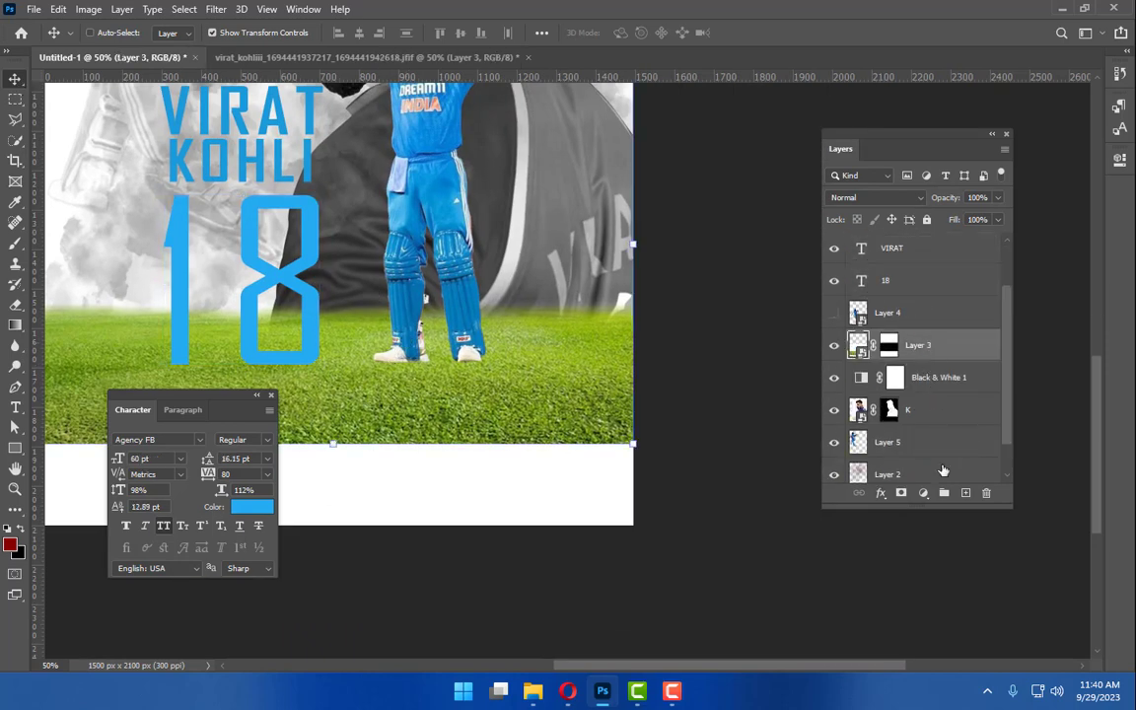
left_click(965, 492)
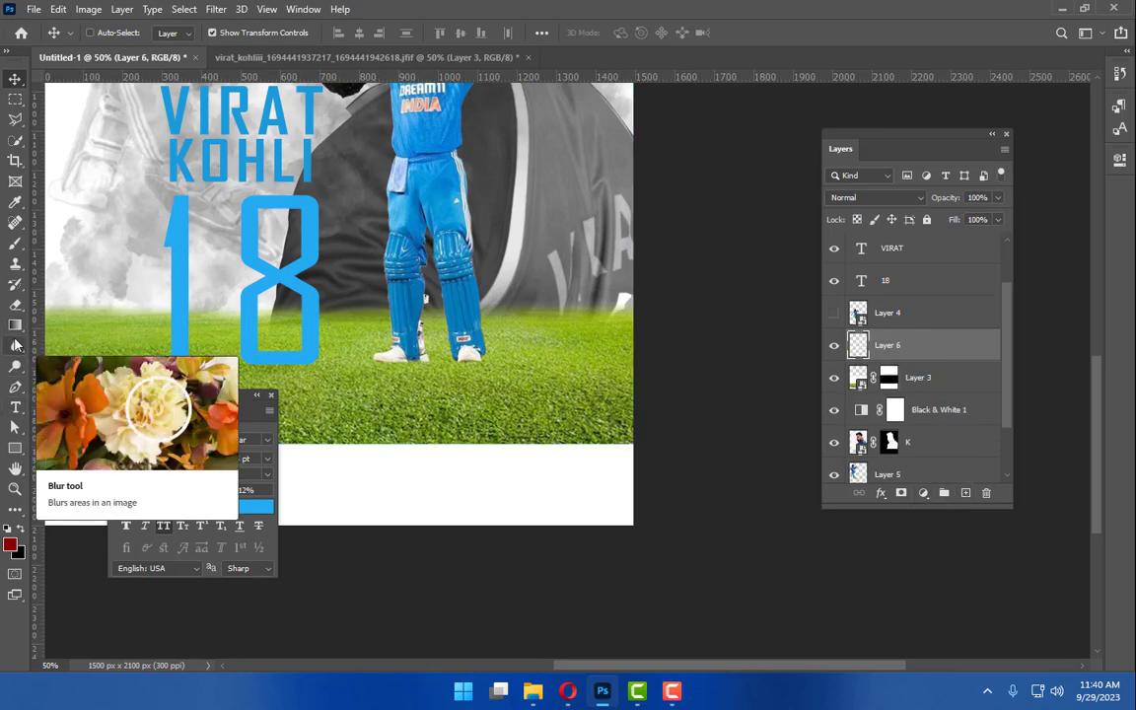
Step: Switch to the Brush tool and flatten the 100 px Soft Round tip into a thin horizontal ellipse
left_click(14, 242)
left_click(76, 244)
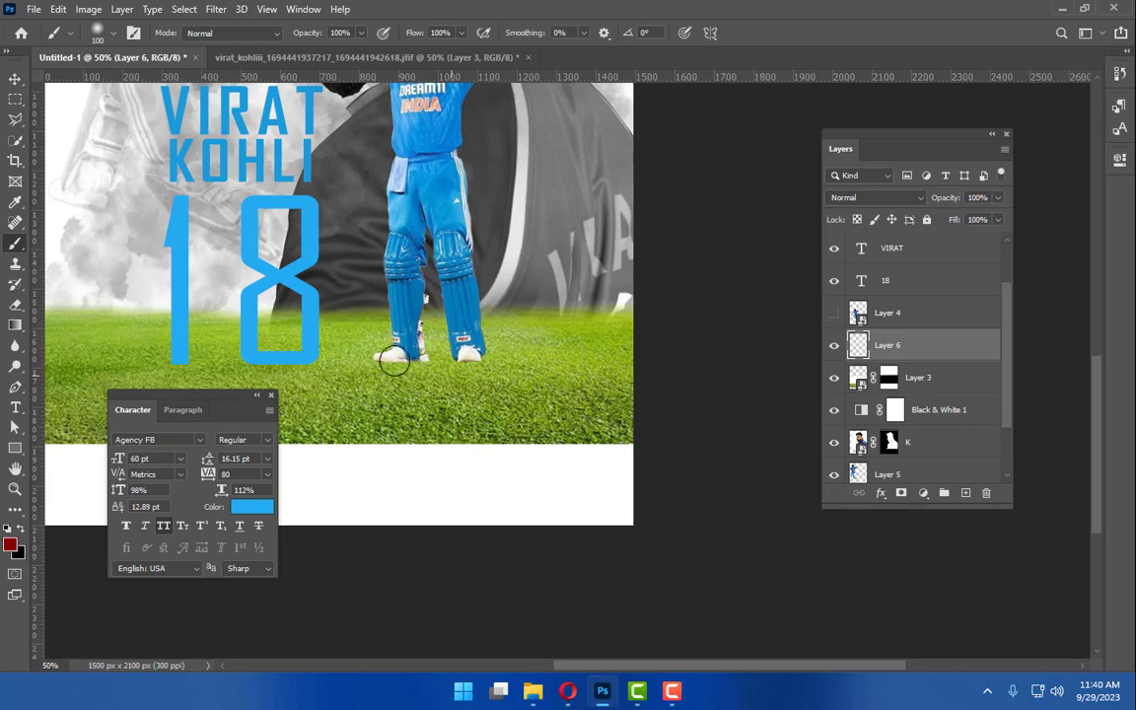
left_click(111, 33)
left_click_drag(44, 110, 46, 93)
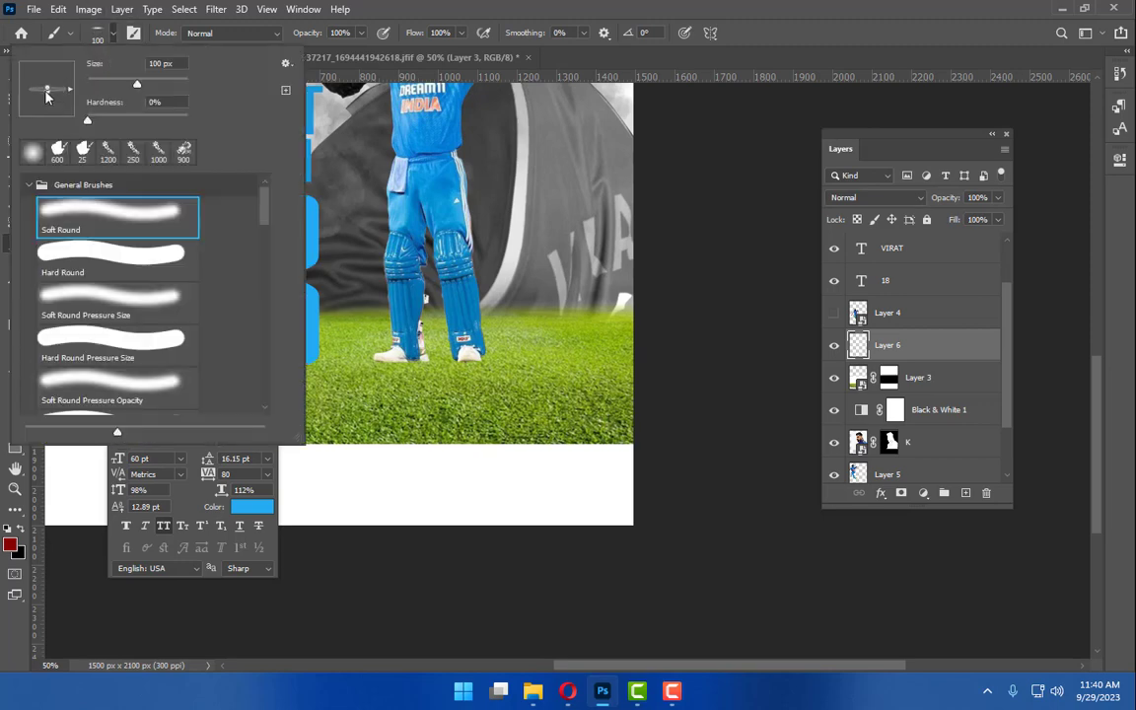
left_click(578, 62)
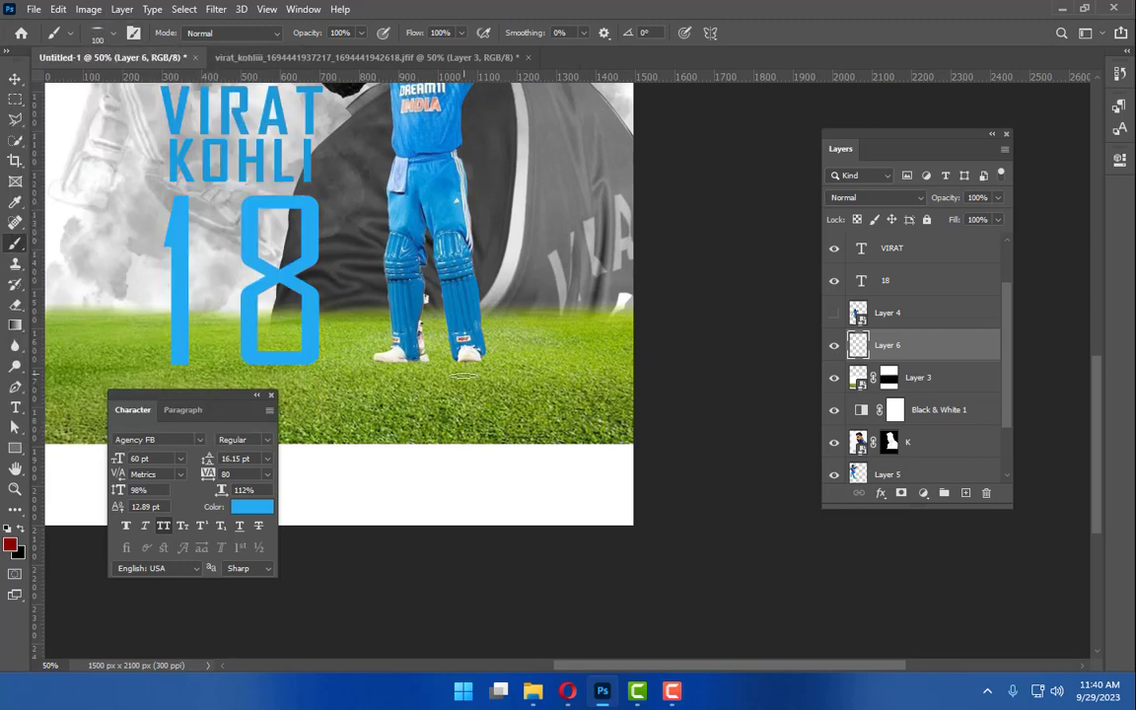
Step: Enlarge the flattened brush to 600 px and paint one soft dark red ellipse on the grass under the batsman's feet
key("ctrl+plus")
key("ctrl+equal")
key("bracketright")
key("bracketright")
key("bracketright")
key("bracketright")
key("bracketright")
key("bracketright")
key("bracketright")
key("bracketright")
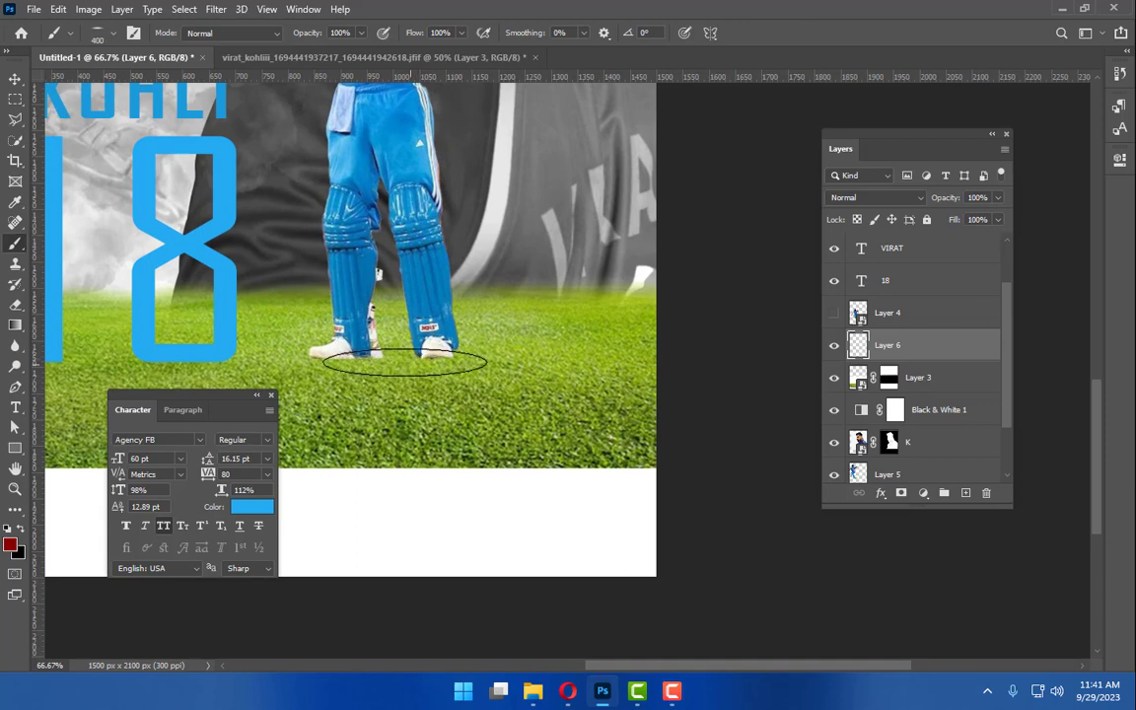
key("bracketright")
left_click(416, 348)
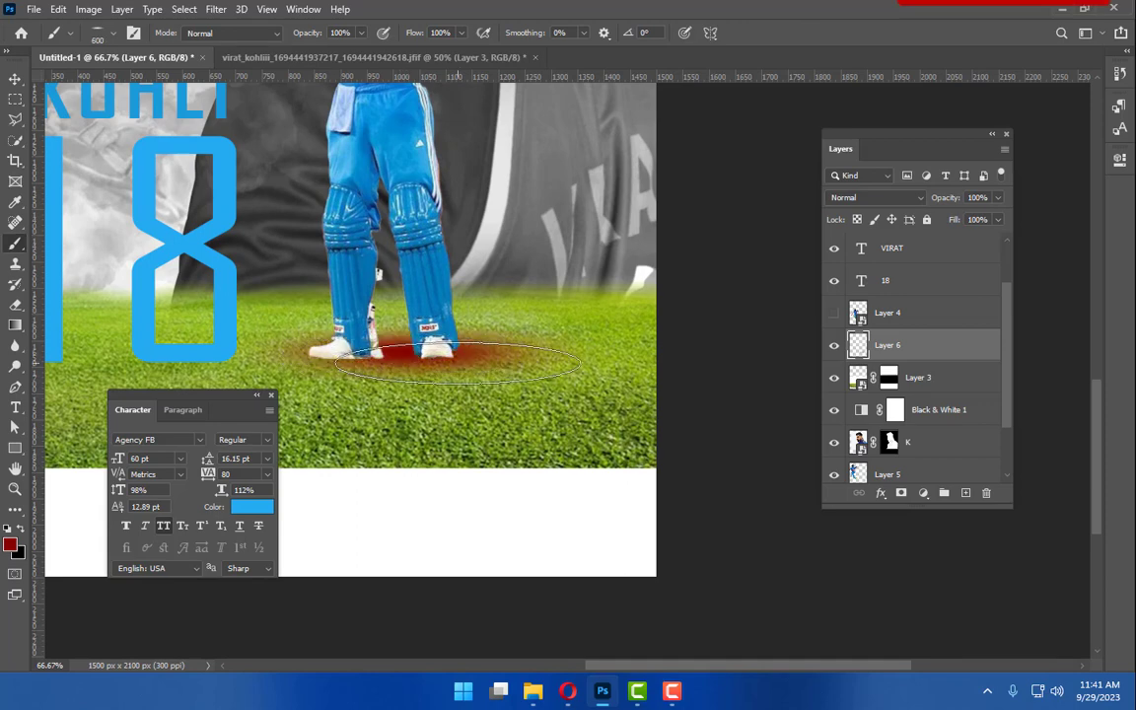
Step: Undo the dark red ellipse and paint a soft black shadow on the grass under the batsman's feet instead
key("ctrl+z")
key("x")
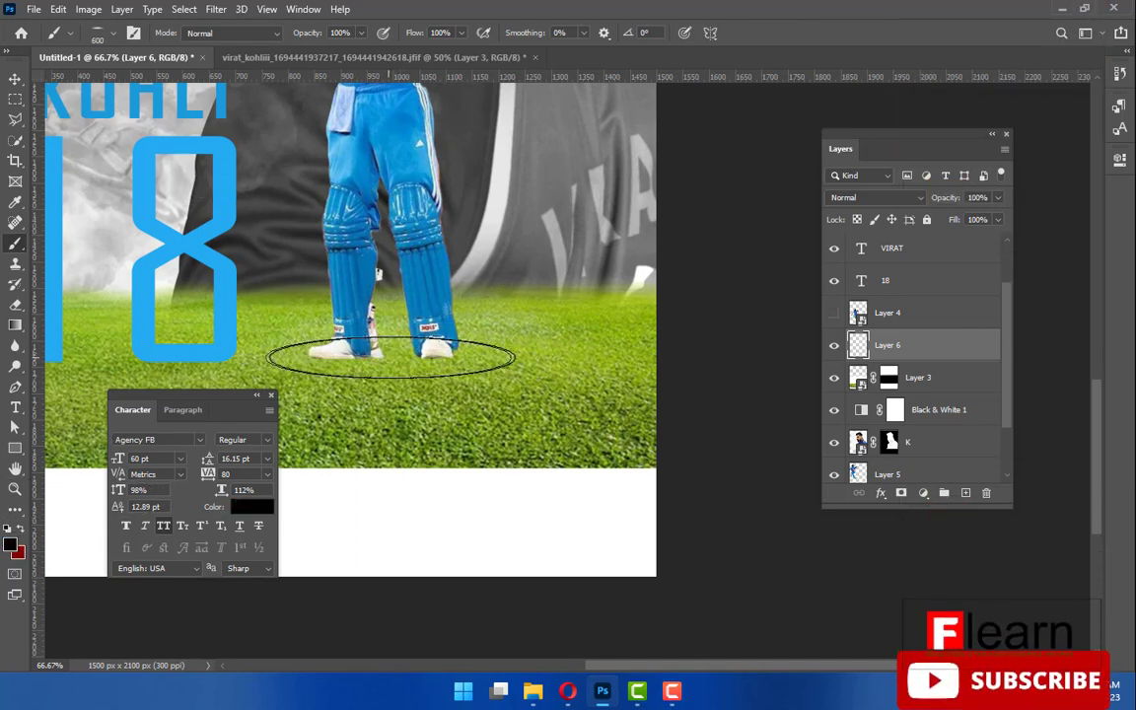
left_click(400, 360)
left_click(402, 363)
Step: Paint overlapping soft black shadow ellipses on the grass under the "18" text
left_click_drag(136, 371, 430, 299)
left_click(430, 299)
left_click(382, 295)
left_click(511, 306)
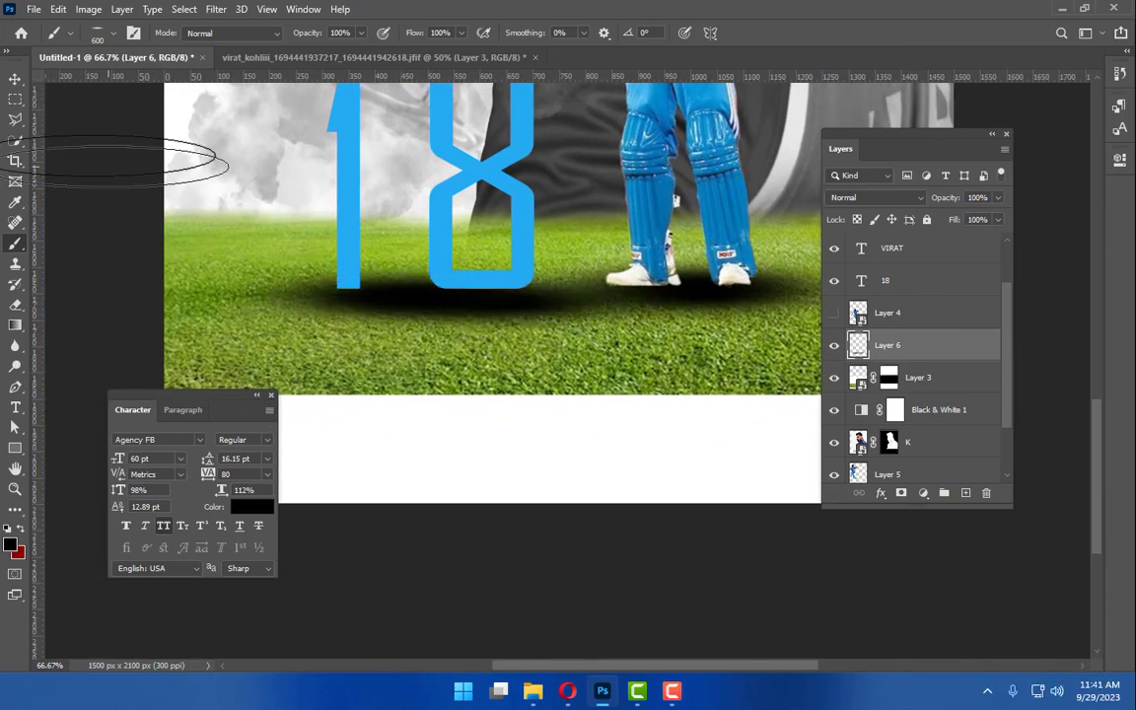
Step: Lower the opacity of the shadow layer, Layer 6, to 51%
left_click(15, 79)
left_click_drag(946, 200, 906, 203)
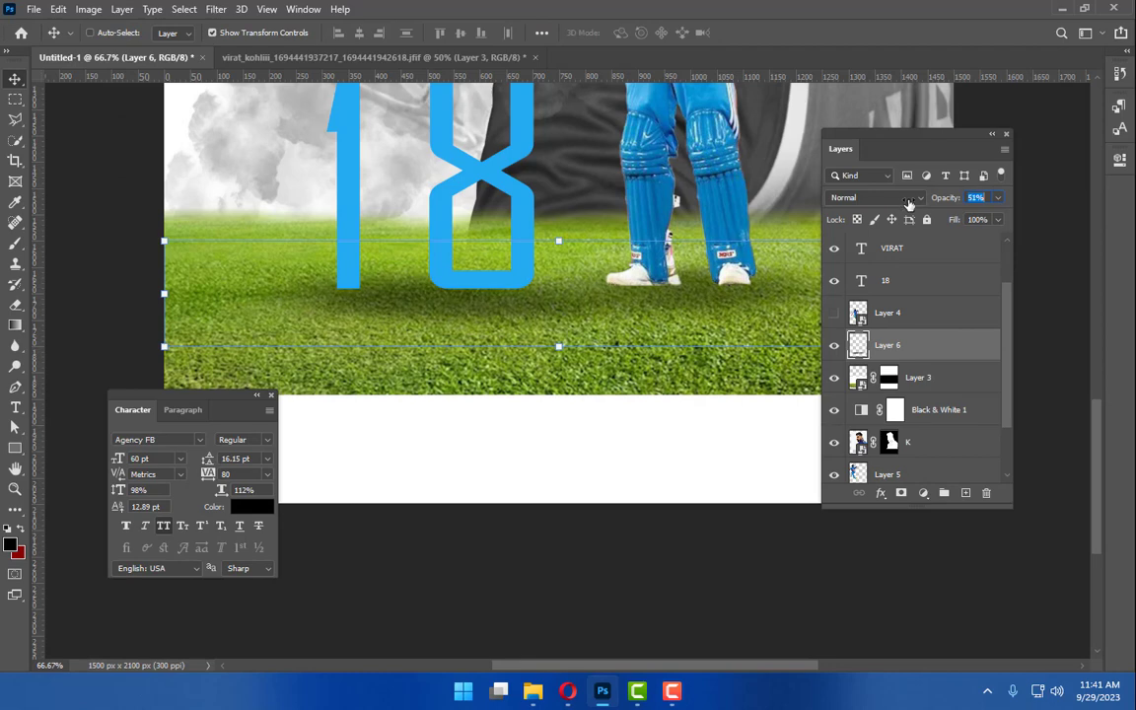
key("ctrl+minus")
key("ctrl+minus")
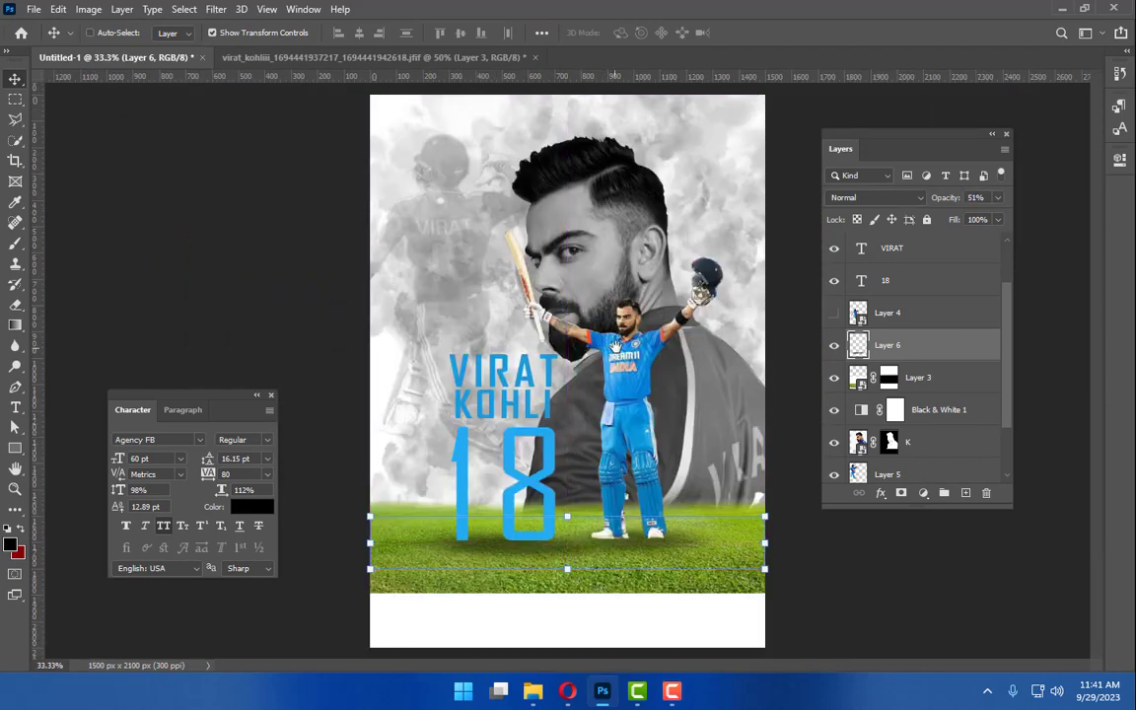
Step: Set the area around the canvas to black and crop off the white strip below the grass, to about 1894 px tall
right_click(300, 249)
left_click(314, 266)
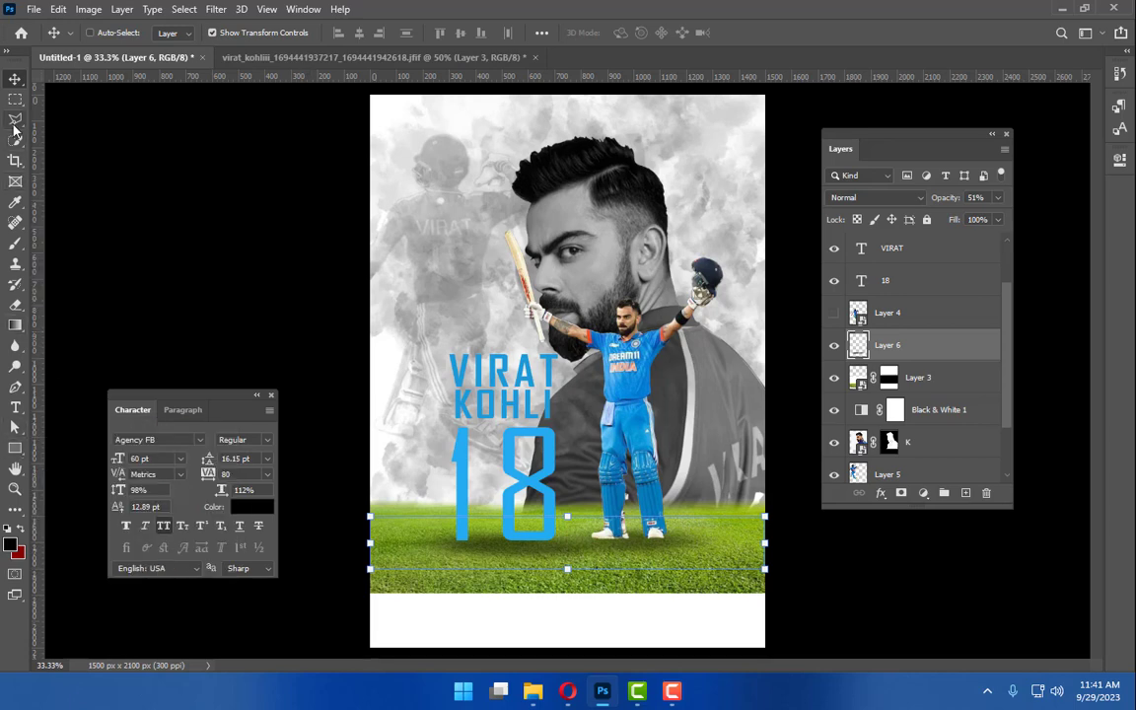
left_click(15, 163)
left_click_drag(567, 648, 559, 620)
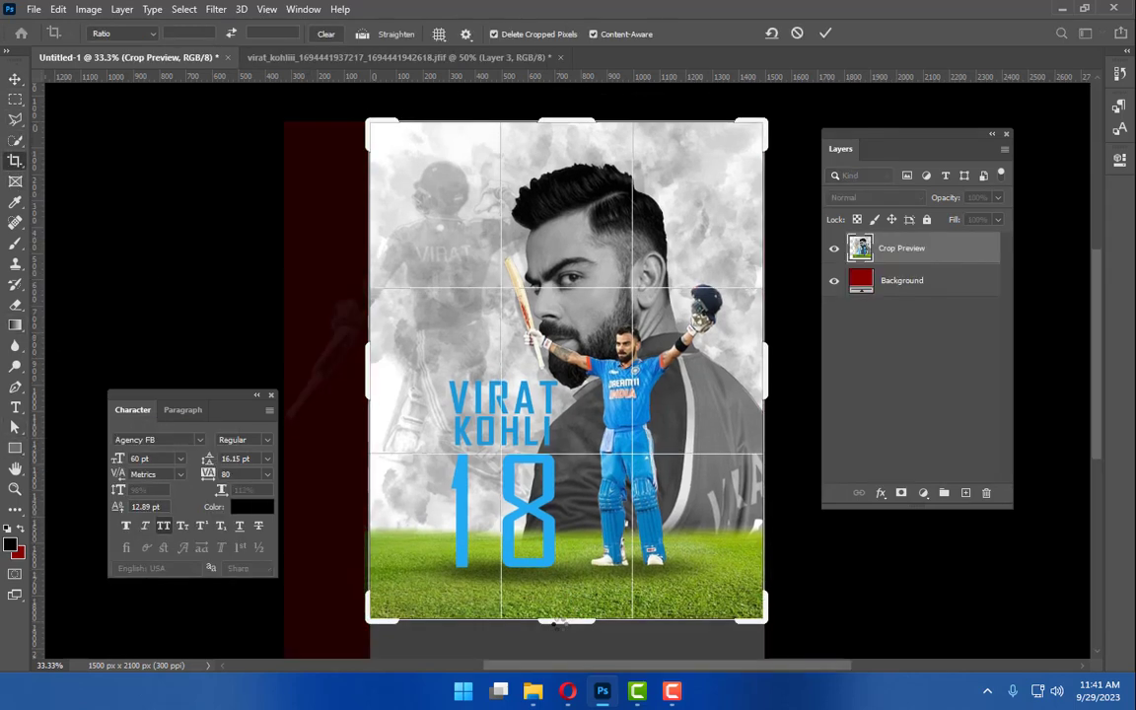
key("Return")
left_click(12, 79)
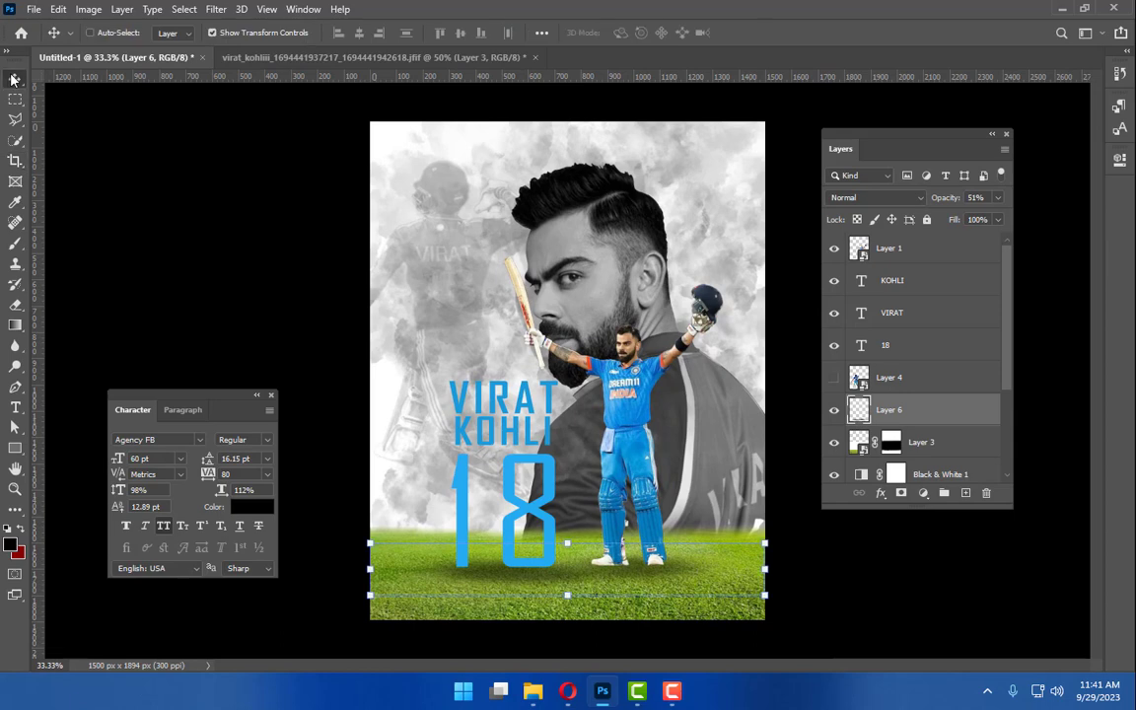
Step: Select the Background layer of the poster
right_click(337, 132)
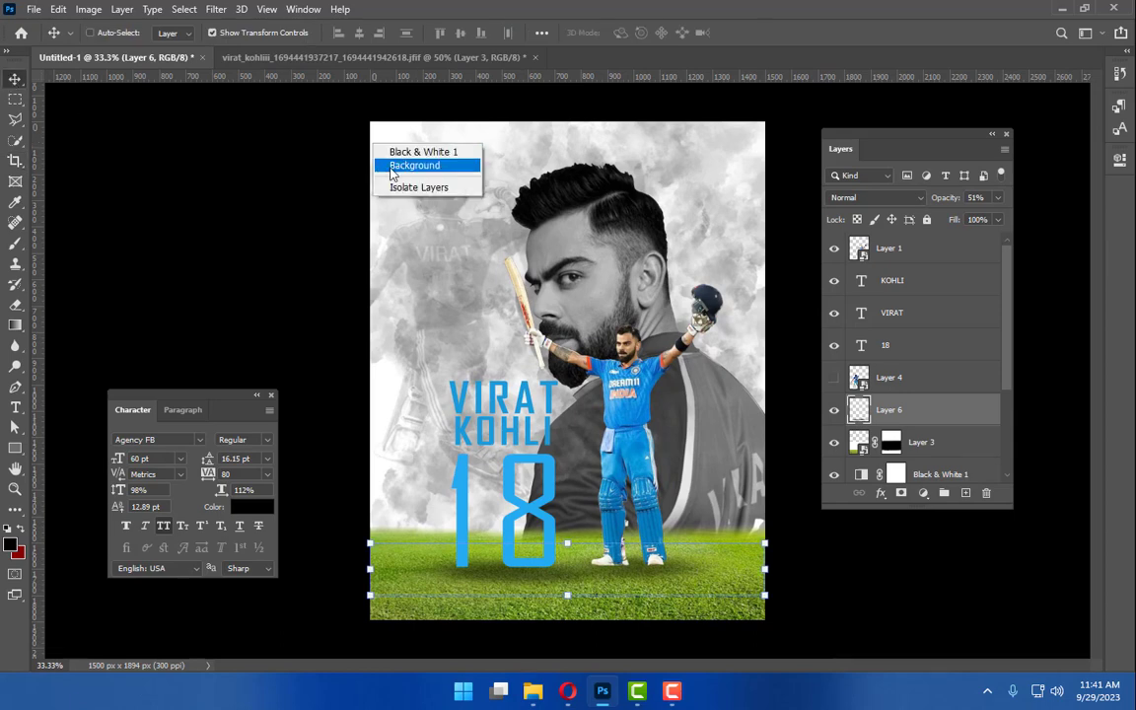
left_click(390, 162)
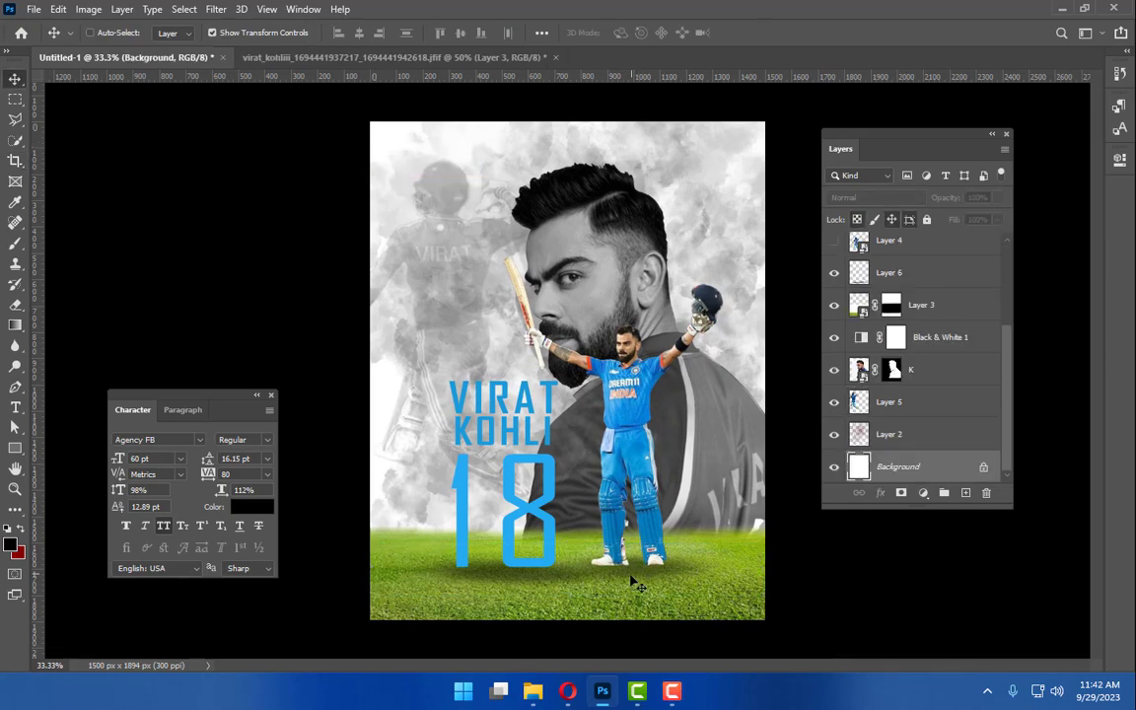